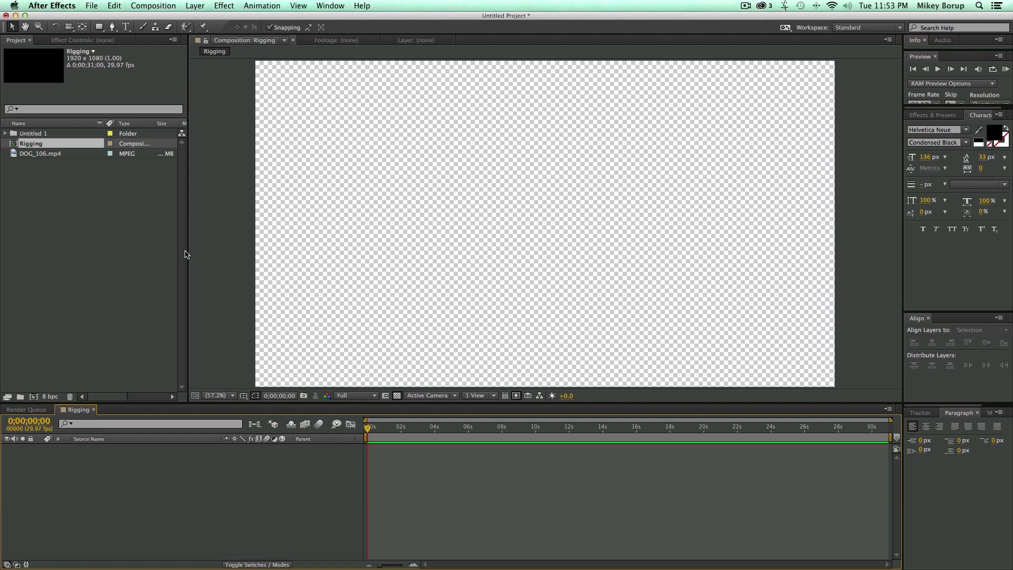
# Step: Clear the selection in the Project panel list
pyautogui.click(77, 228)
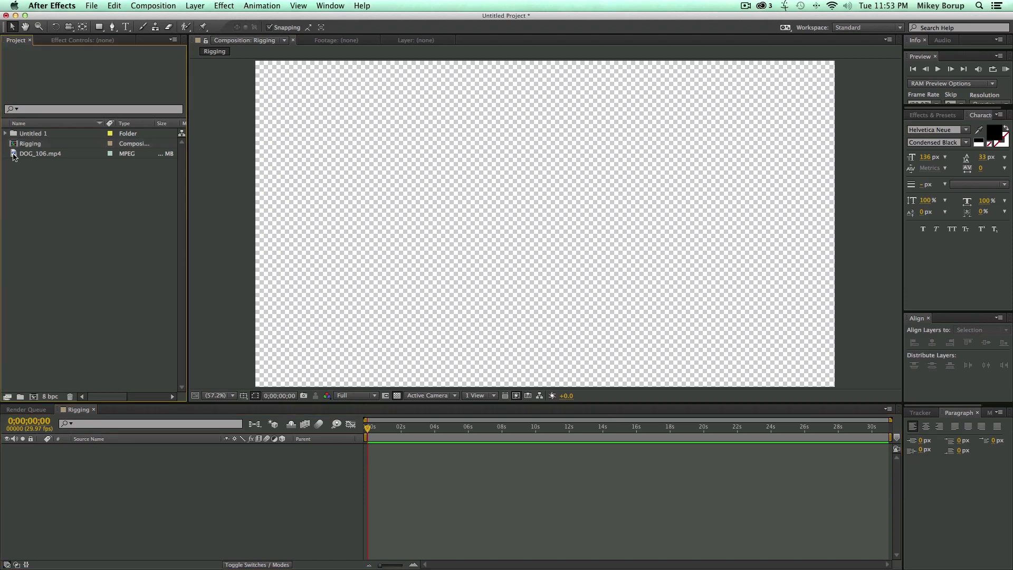
# Step: Add DOG_106.mp4 to the Rigging timeline as layer 1 and expand its Transform properties
pyautogui.moveTo(13, 157); pyautogui.dragTo(368, 430)
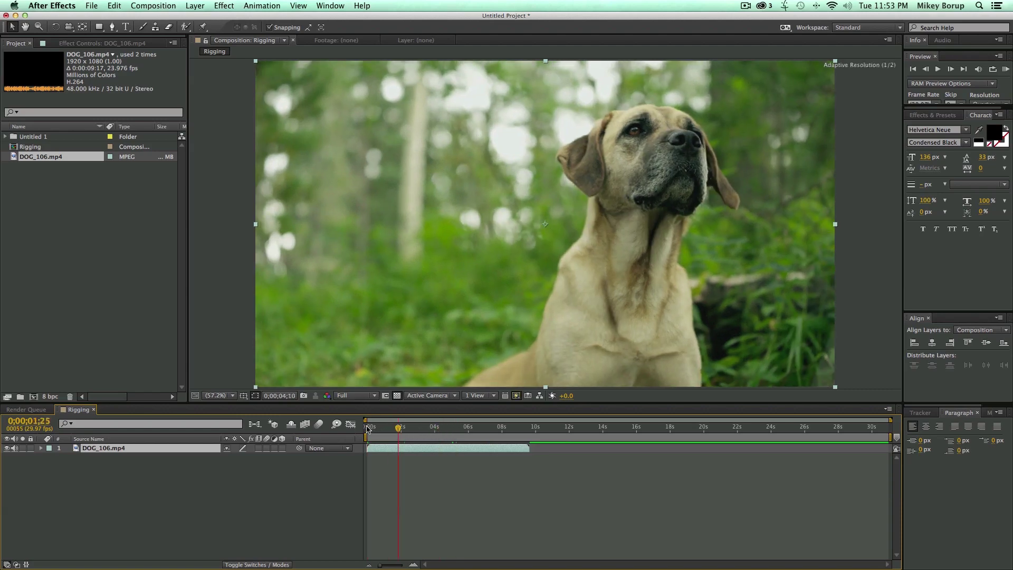
pyautogui.click(407, 482)
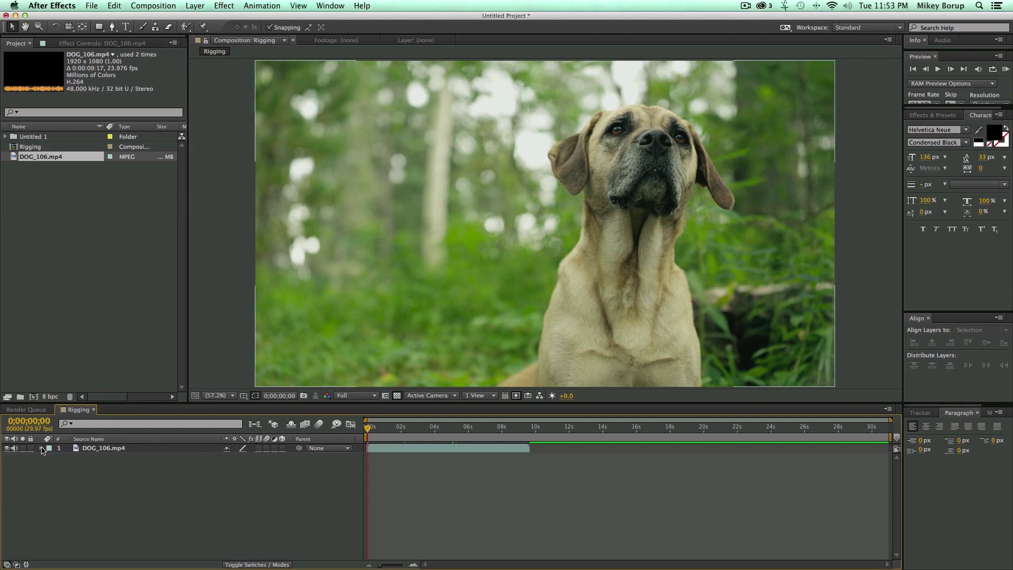
pyautogui.click(42, 448)
pyautogui.click(51, 457)
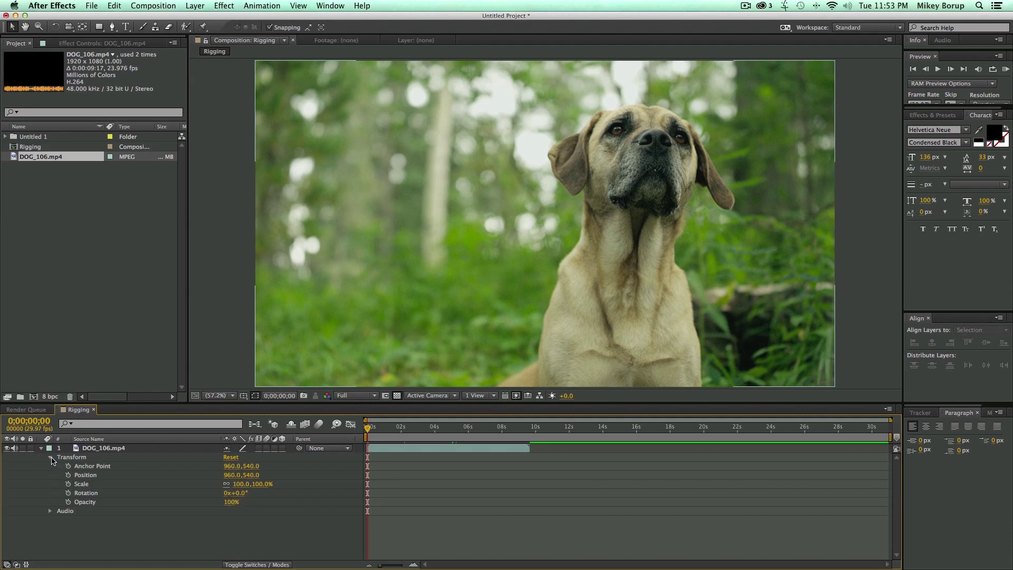
# Step: Give the dog layer's Scale the expression transform.scale*time using the pick-whip
pyautogui.keyDown('alt'); pyautogui.click(68, 484); pyautogui.keyUp('alt')
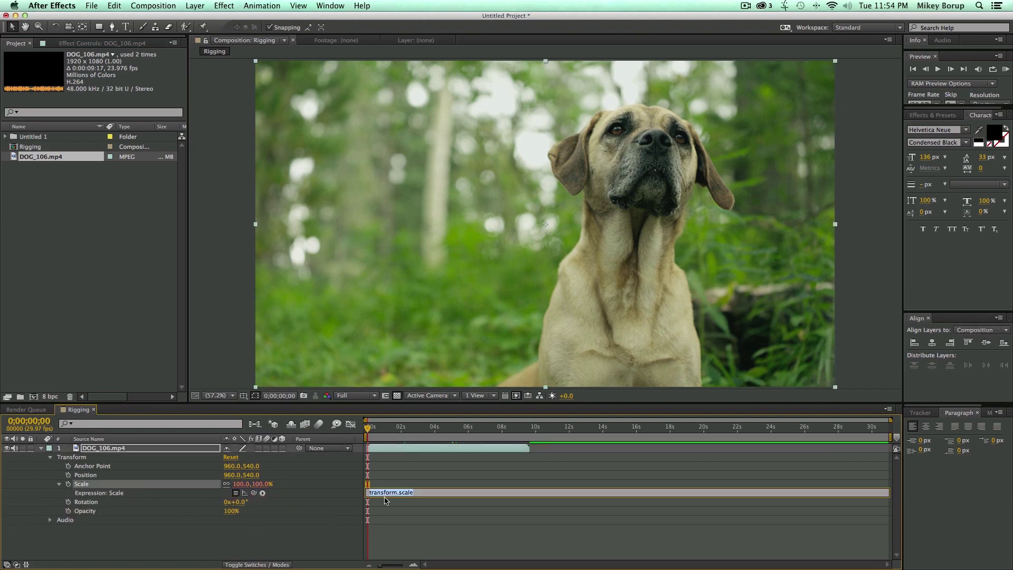
pyautogui.moveTo(421, 500); pyautogui.dragTo(417, 512)
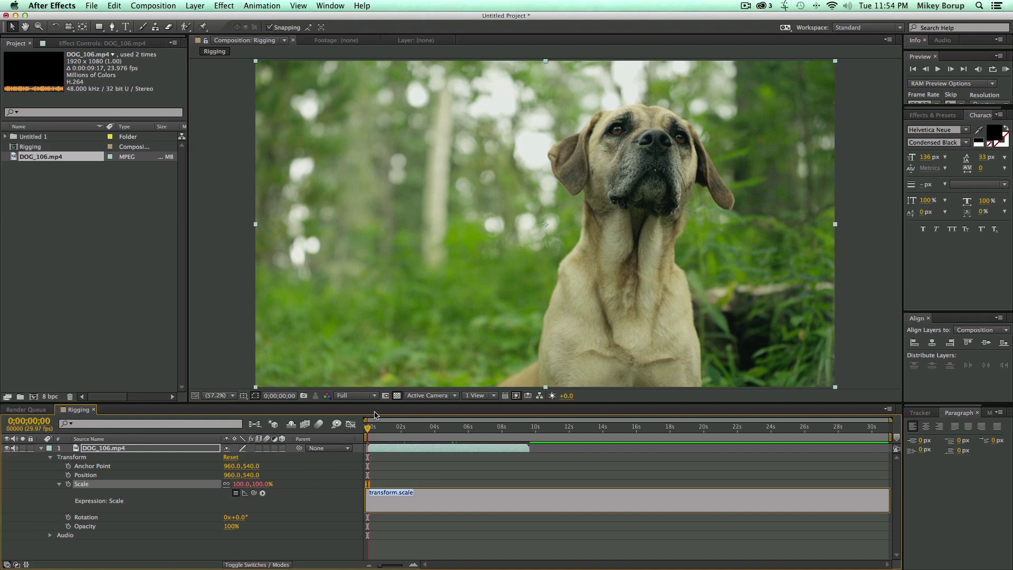
pyautogui.click(398, 433)
pyautogui.moveTo(399, 432); pyautogui.dragTo(356, 435)
pyautogui.click(424, 502)
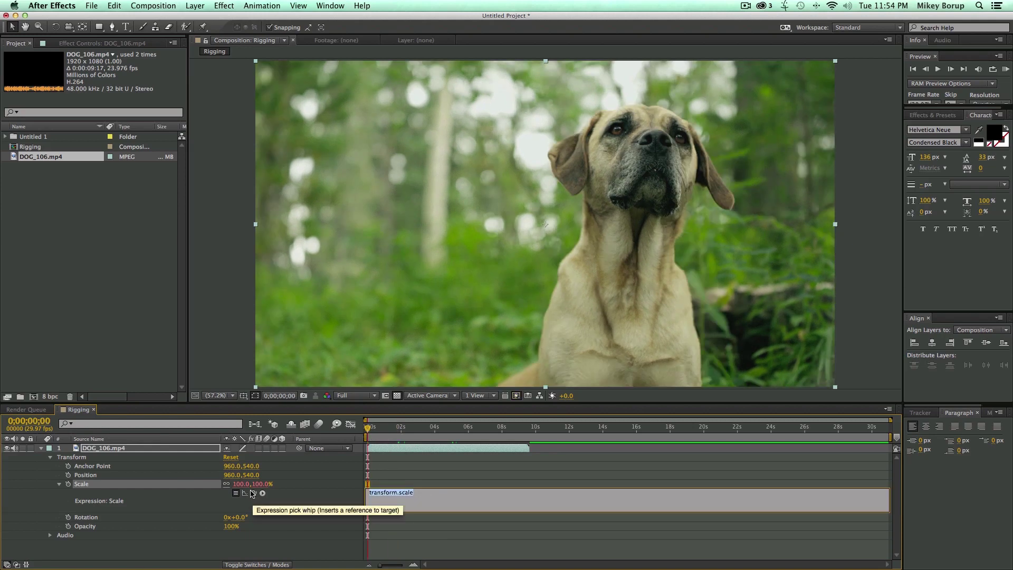
pyautogui.moveTo(252, 495); pyautogui.dragTo(89, 484)
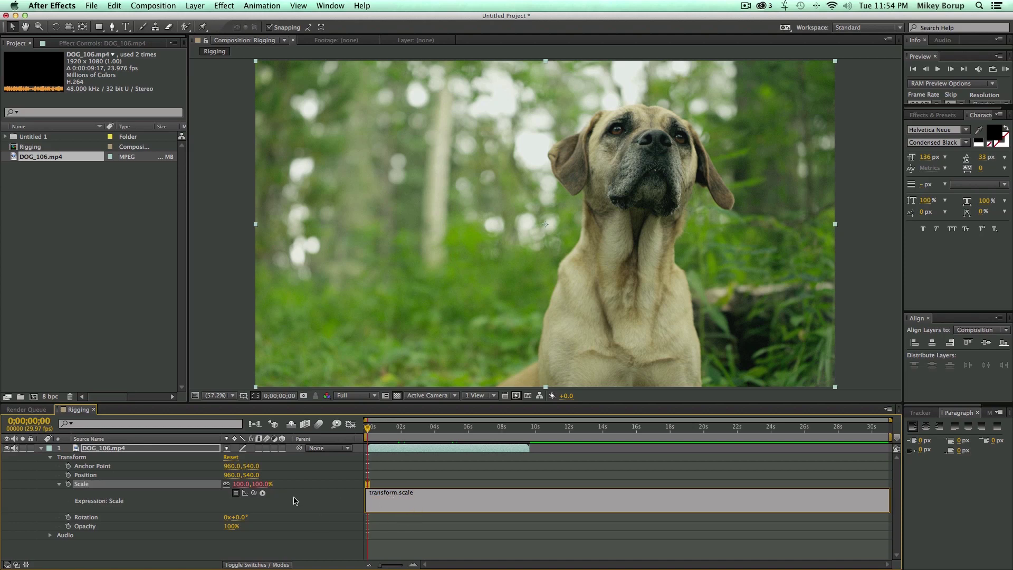
pyautogui.write('*')
# Step: Apply the transform.scale*time expression and preview the dog growing from 0% scale
pyautogui.click(405, 526)
pyautogui.click(374, 429)
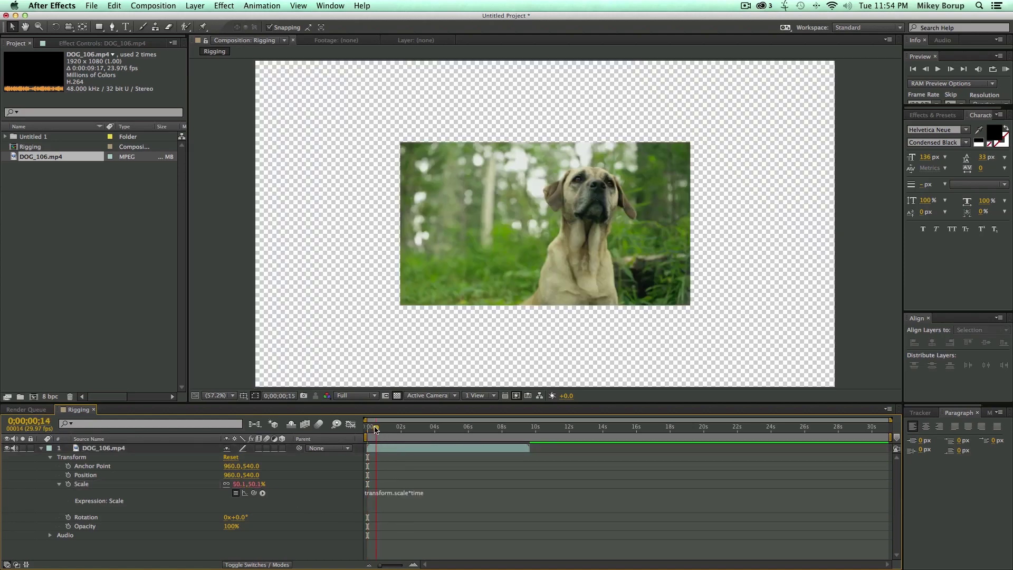
pyautogui.moveTo(374, 428); pyautogui.dragTo(354, 427)
pyautogui.press('space')
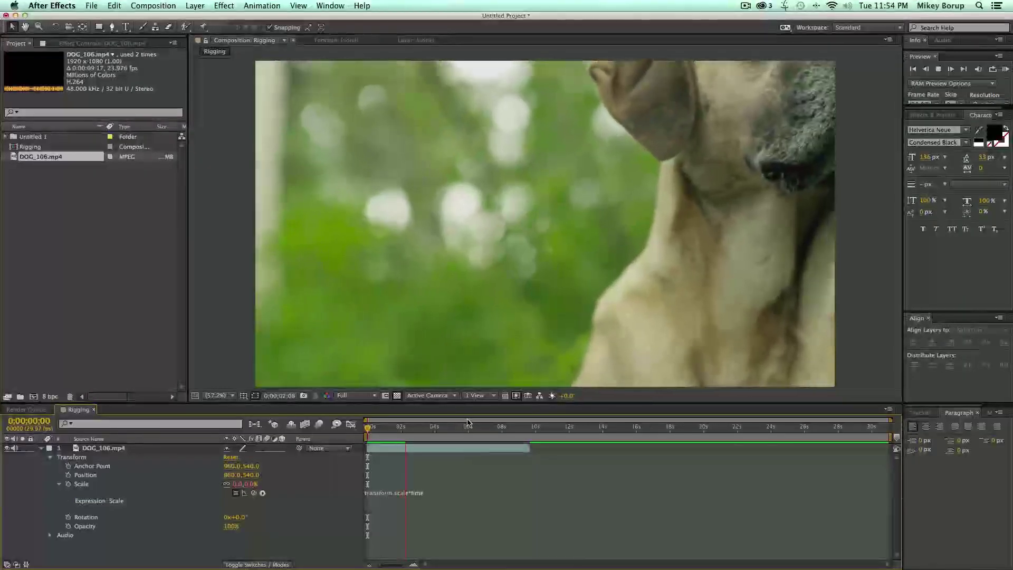
pyautogui.press('space')
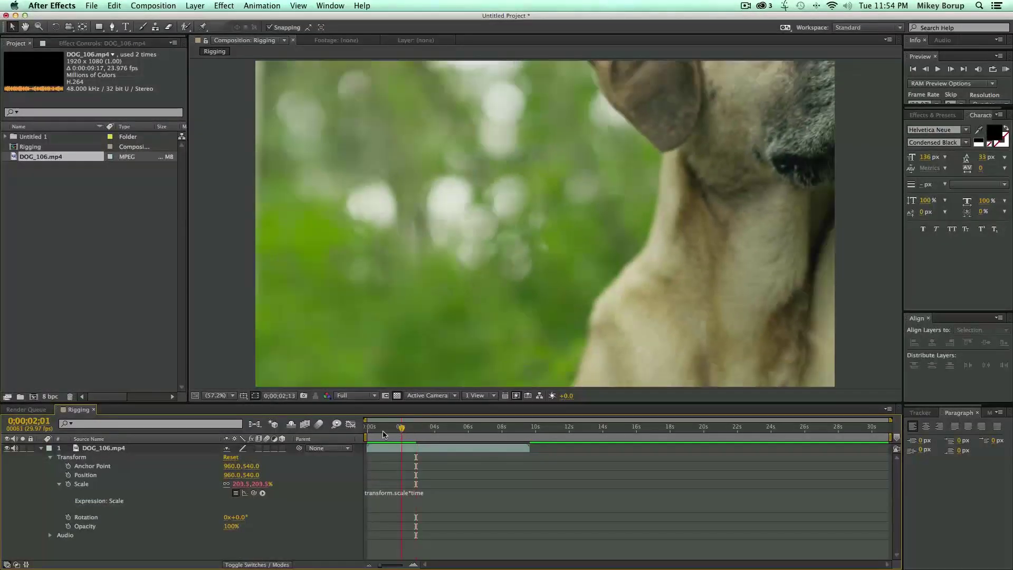
pyautogui.press('Home')
pyautogui.press('space')
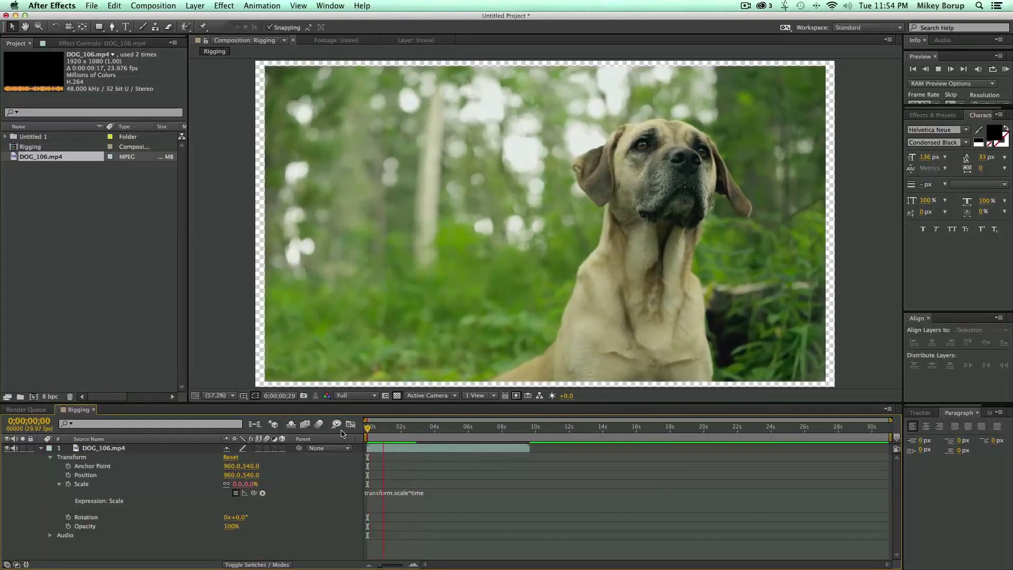
pyautogui.press('space')
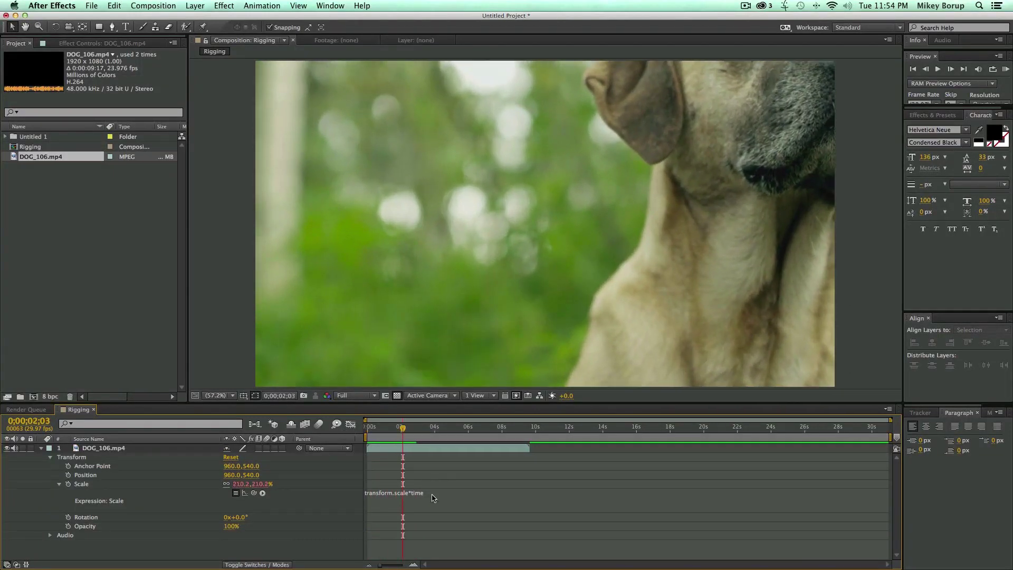
# Step: Change the Scale expression's operator to + and preview the result from the first frame
pyautogui.click(432, 496)
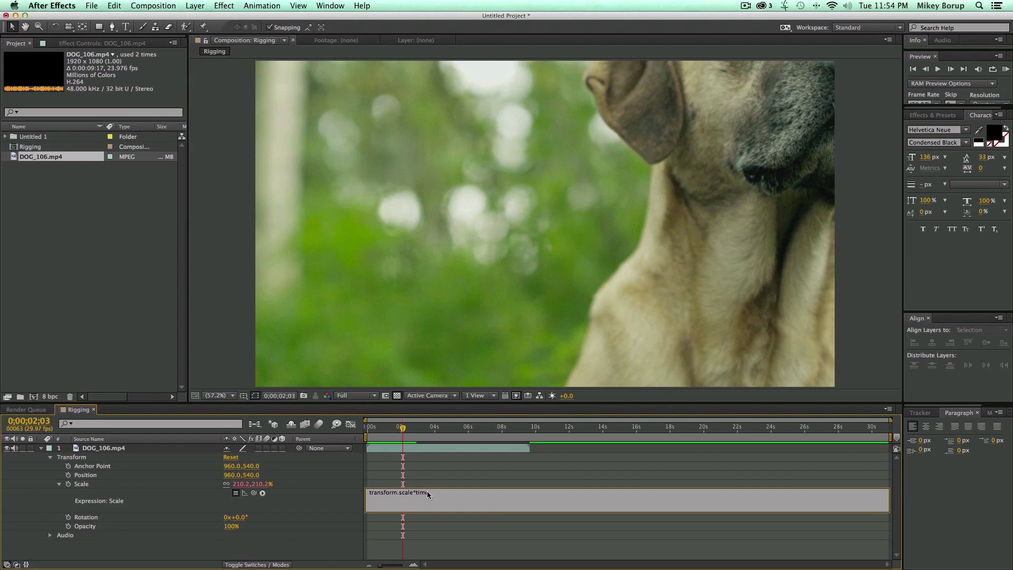
pyautogui.write('+')
pyautogui.click(465, 481)
pyautogui.press('Home')
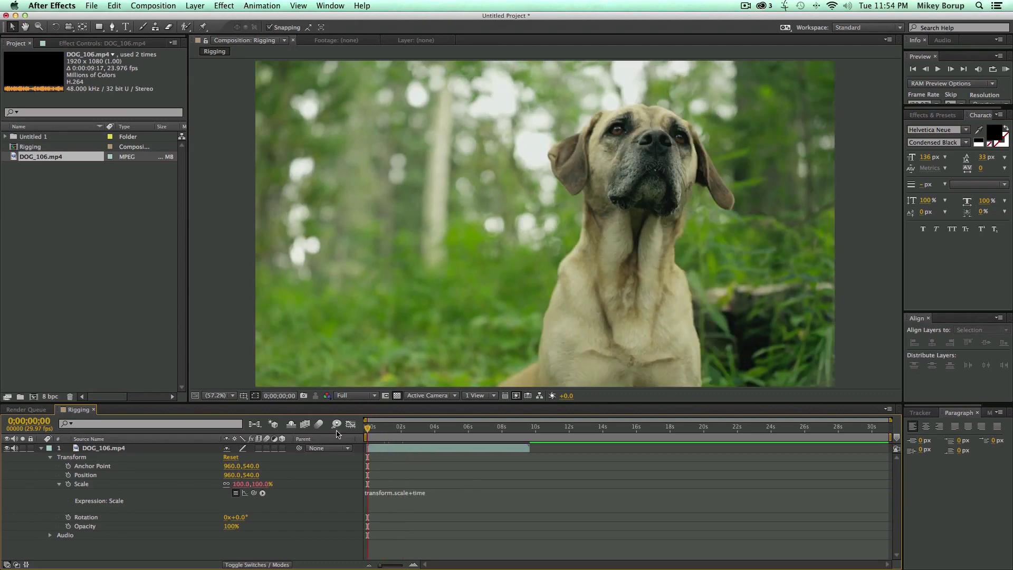
pyautogui.press('space')
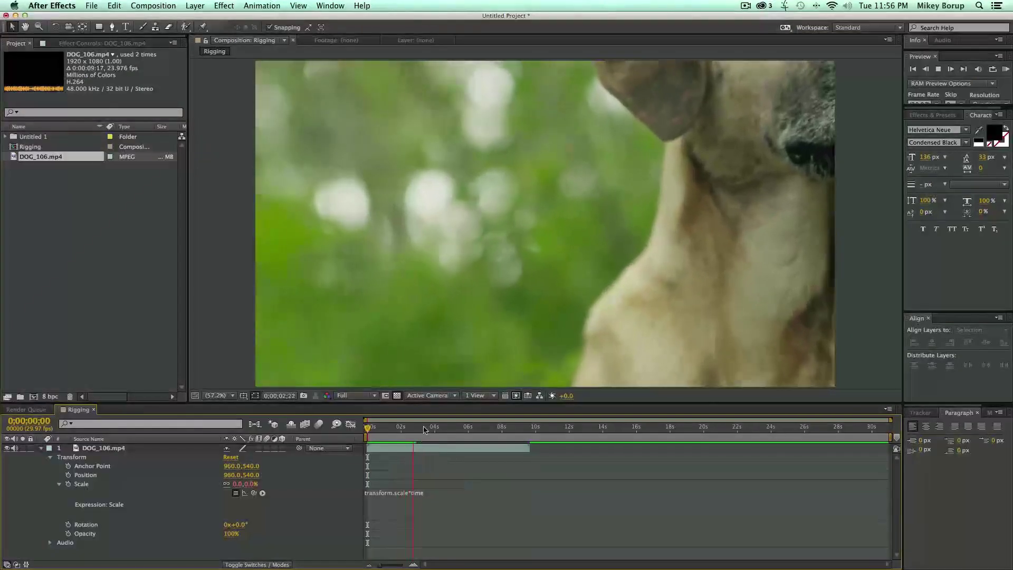
pyautogui.click(399, 430)
# Step: Edit the Scale expression to divide time by 10 and add a 100 offset
pyautogui.moveTo(400, 430); pyautogui.dragTo(366, 430)
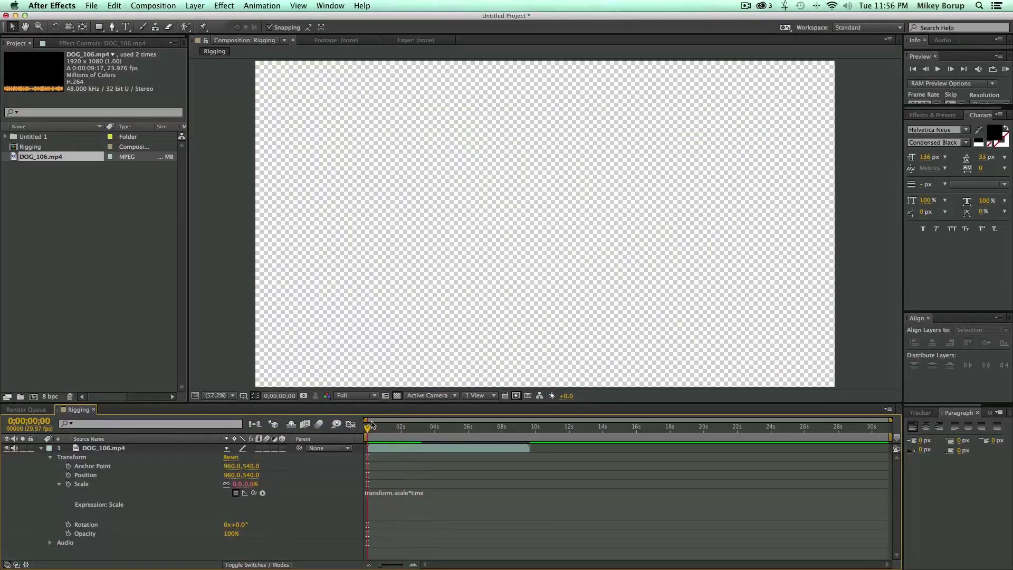
pyautogui.click(441, 499)
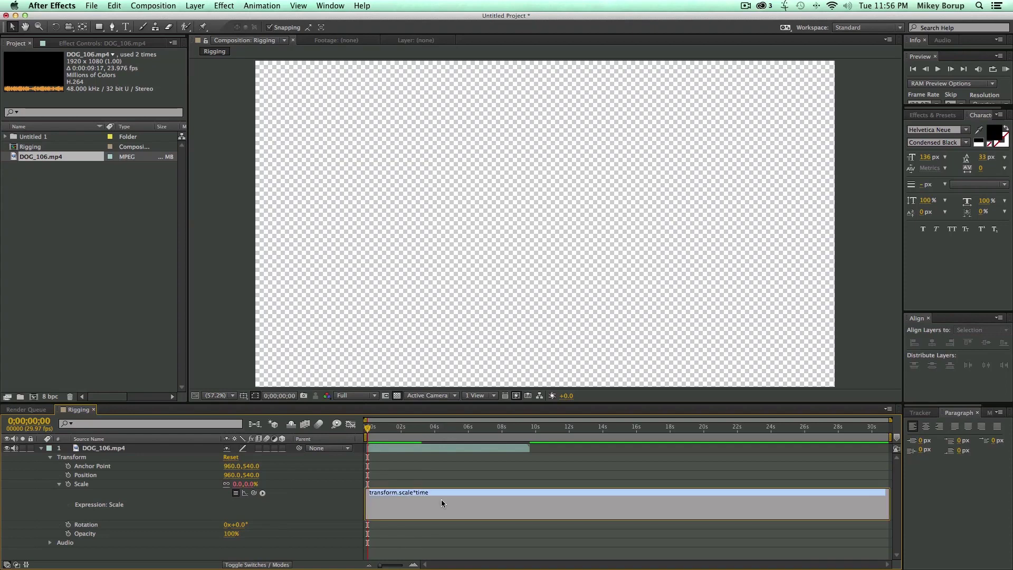
pyautogui.click(444, 493)
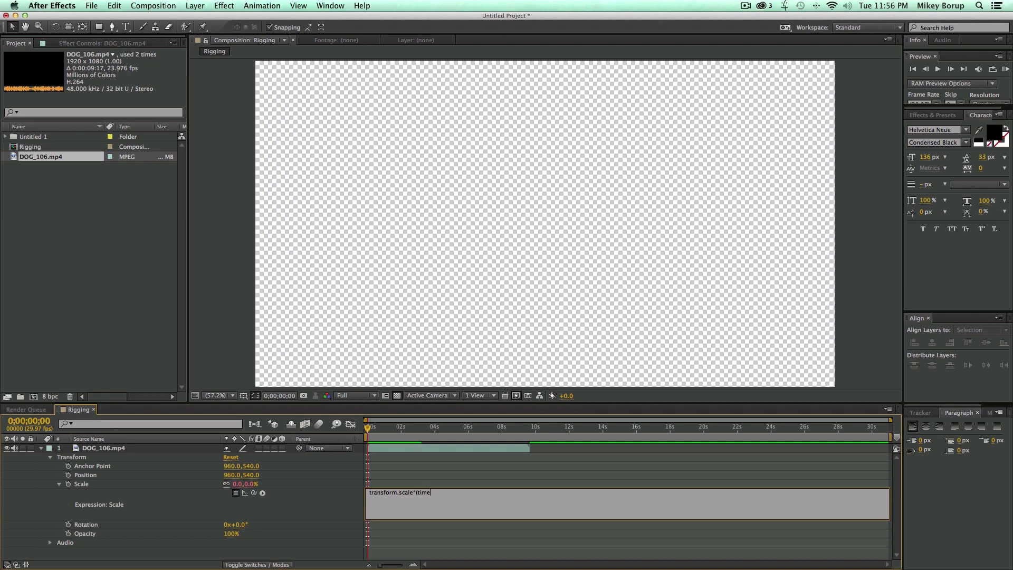
pyautogui.write('10)+100')
pyautogui.click(493, 473)
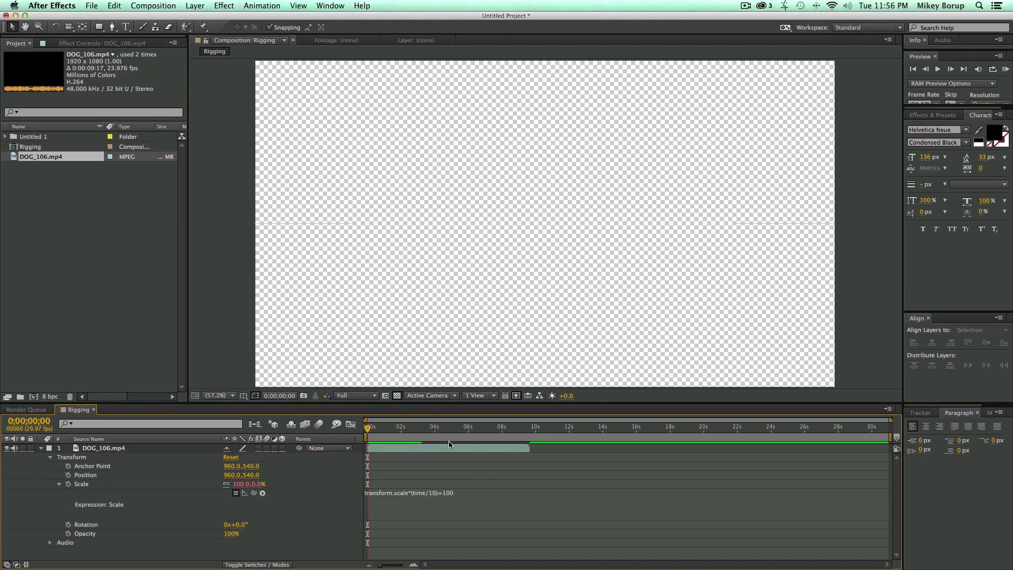
# Step: Correct the expression to transform.scale*(time/10)+[100,100] and preview the slow zoom
pyautogui.click(470, 494)
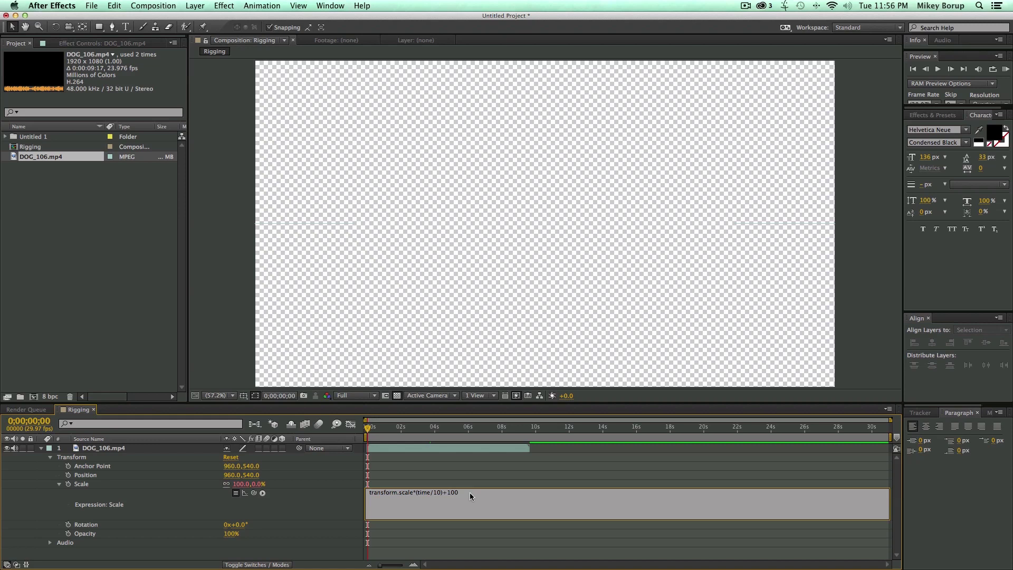
pyautogui.click(448, 492)
pyautogui.write('00')
pyautogui.click(510, 483)
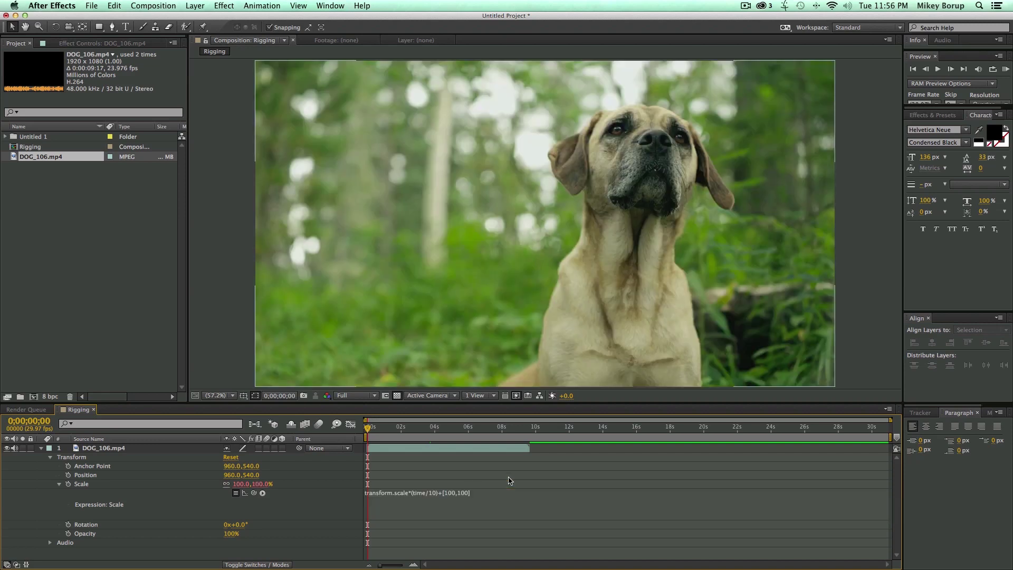
pyautogui.press('space')
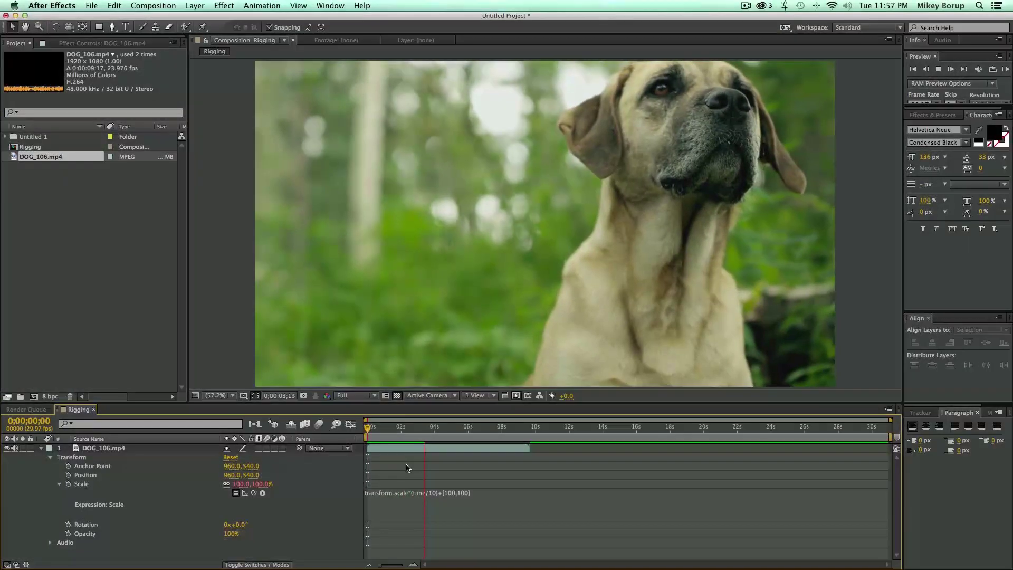
pyautogui.press('space')
pyautogui.press('space')
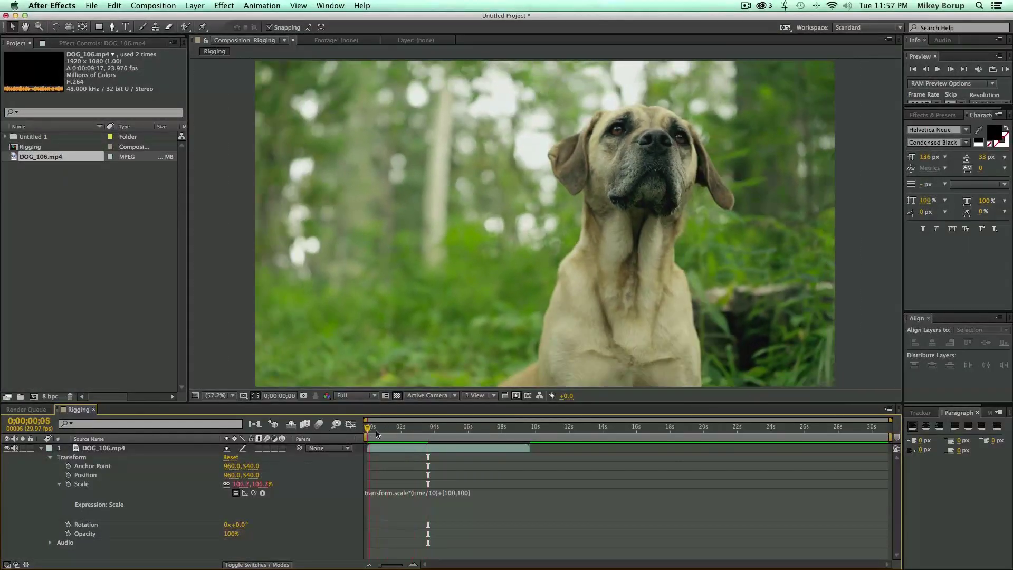
pyautogui.moveTo(464, 428); pyautogui.dragTo(337, 466)
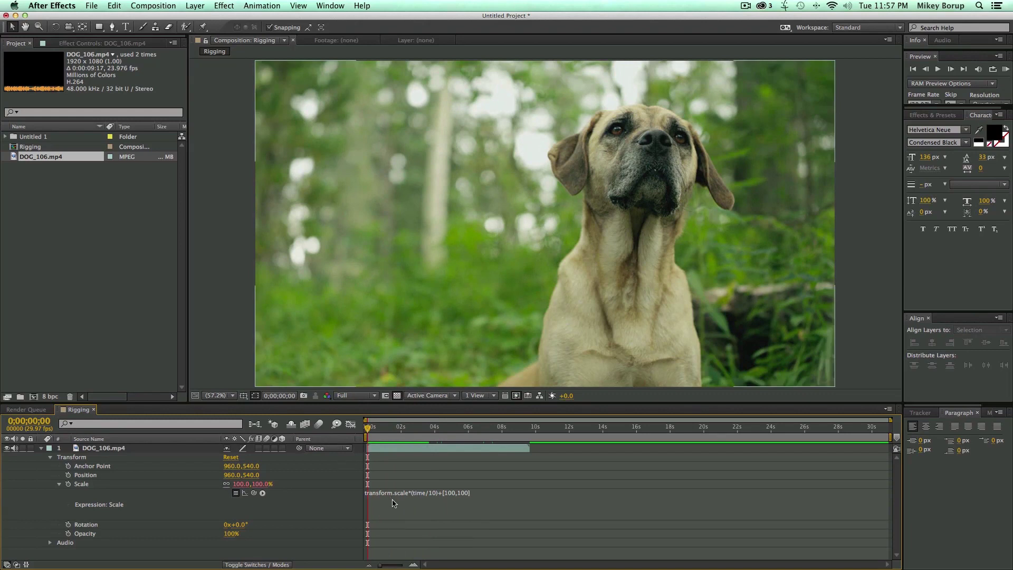
# Step: Remove the Scale expression and add a default transform.position expression to Position
pyautogui.click(467, 507)
pyautogui.press('BackSpace')
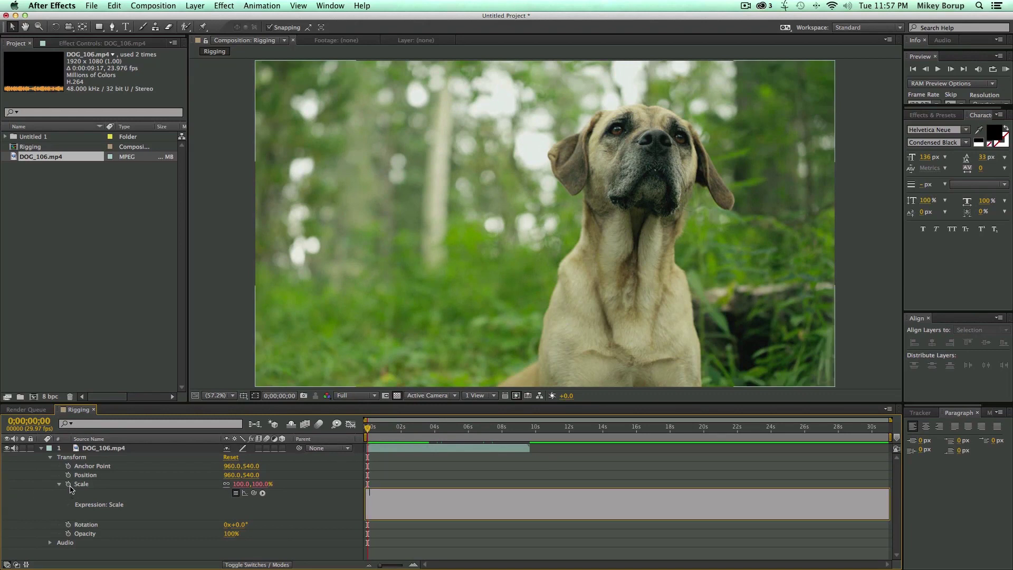
pyautogui.click(312, 489)
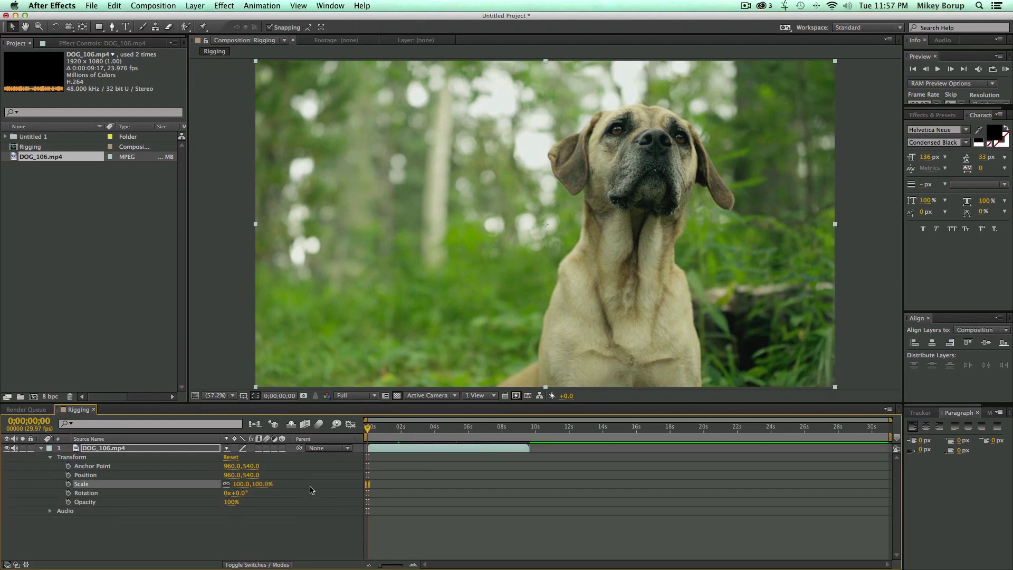
pyautogui.keyDown('alt'); pyautogui.click(67, 484); pyautogui.keyUp('alt')
pyautogui.click(236, 494)
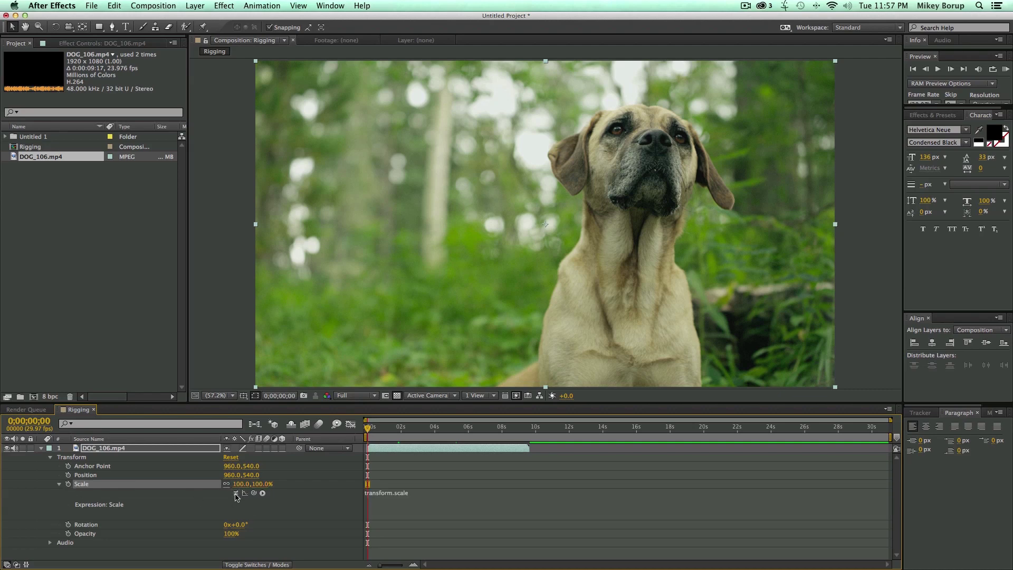
pyautogui.click(236, 494)
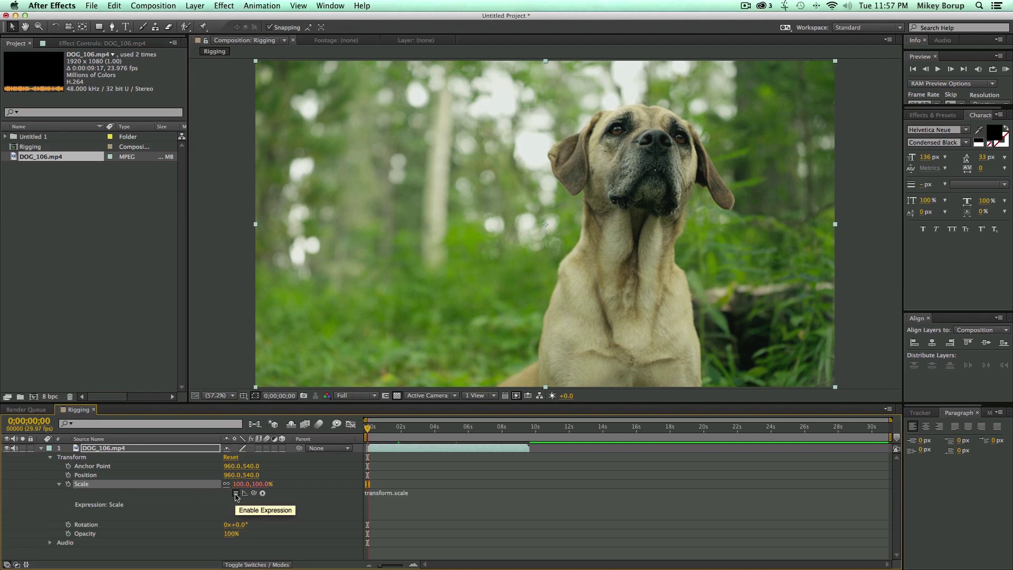
pyautogui.keyDown('alt'); pyautogui.click(68, 484); pyautogui.keyUp('alt')
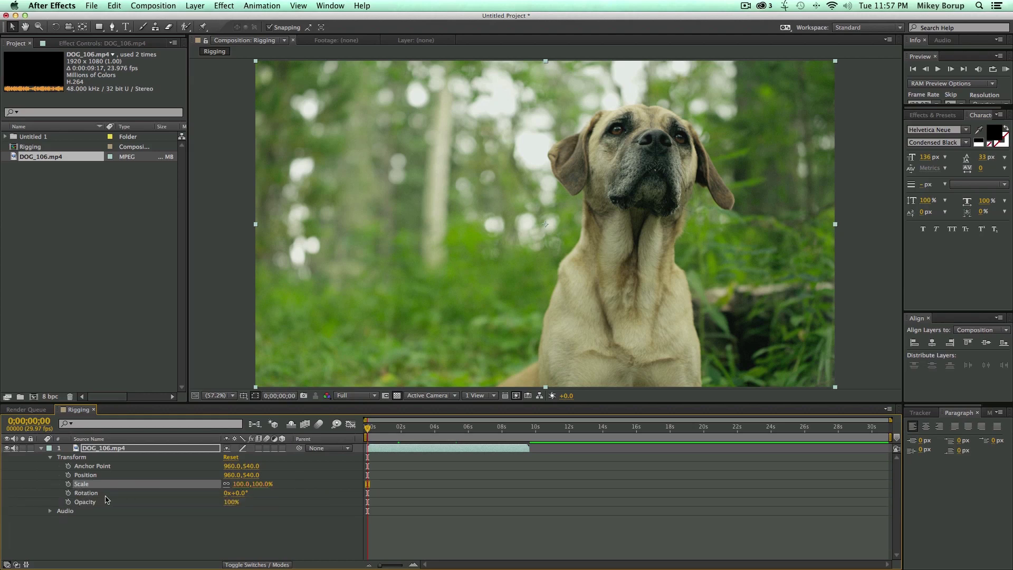
pyautogui.keyDown('alt'); pyautogui.click(68, 474); pyautogui.keyUp('alt')
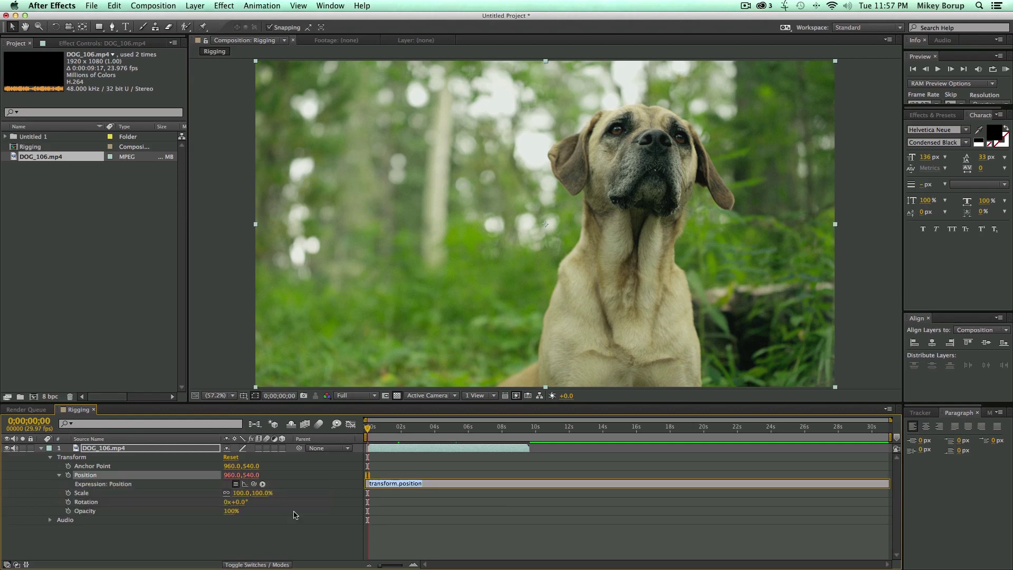
# Step: Drive Position with wiggle(10,500) and preview the shaking footage
pyautogui.write('wiggle')
pyautogui.write(',500)')
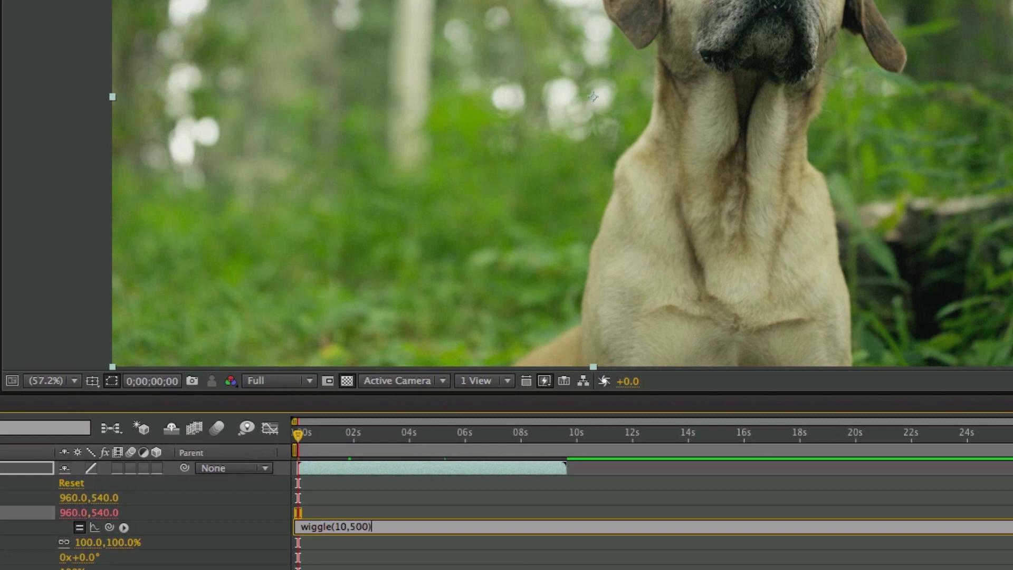
pyautogui.click(375, 498)
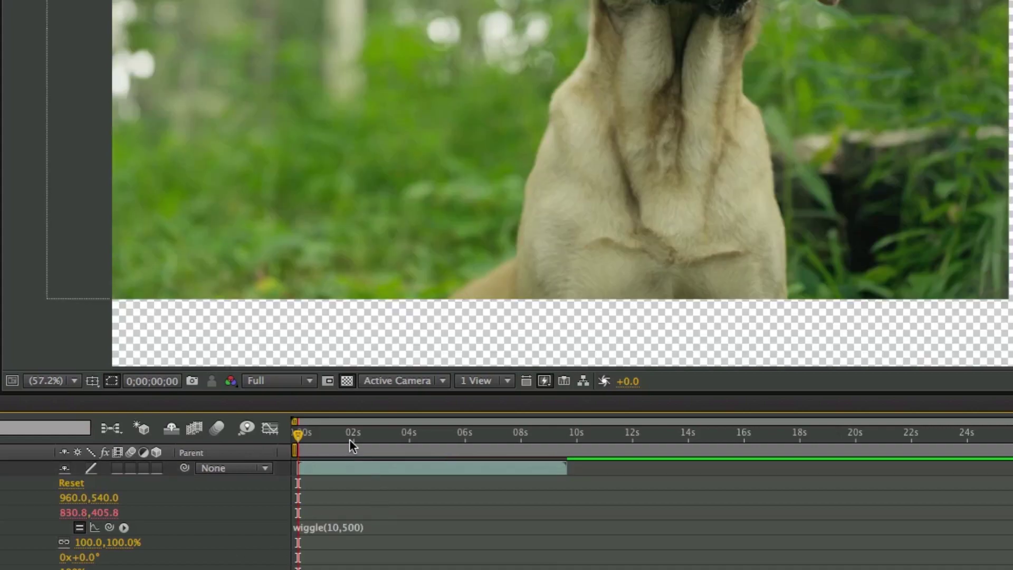
pyautogui.press('pagedown')
pyautogui.press('pagedown')
pyautogui.press('space')
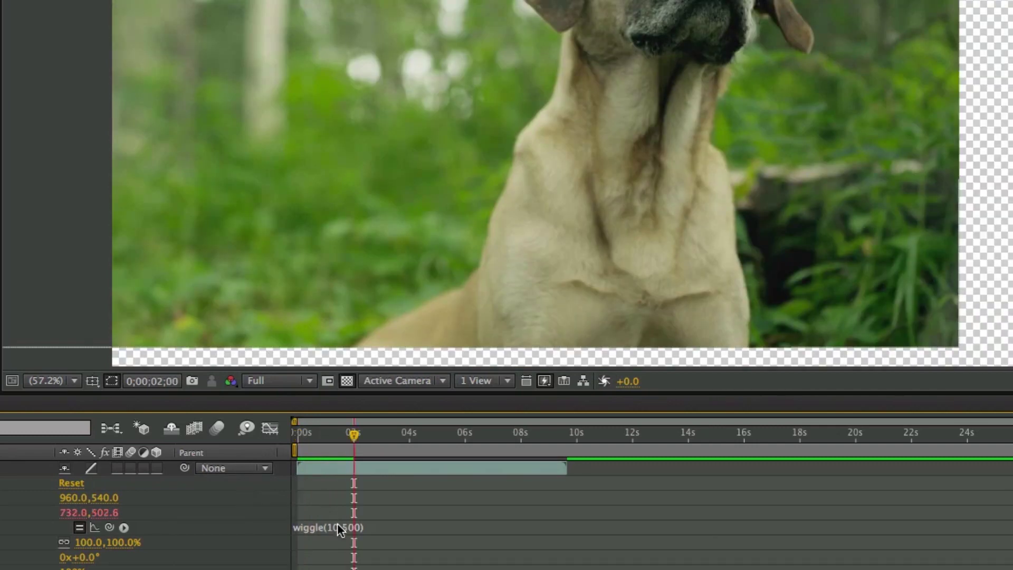
# Step: Lower the wiggle frequency to 1 and preview the slower movement
pyautogui.click(340, 530)
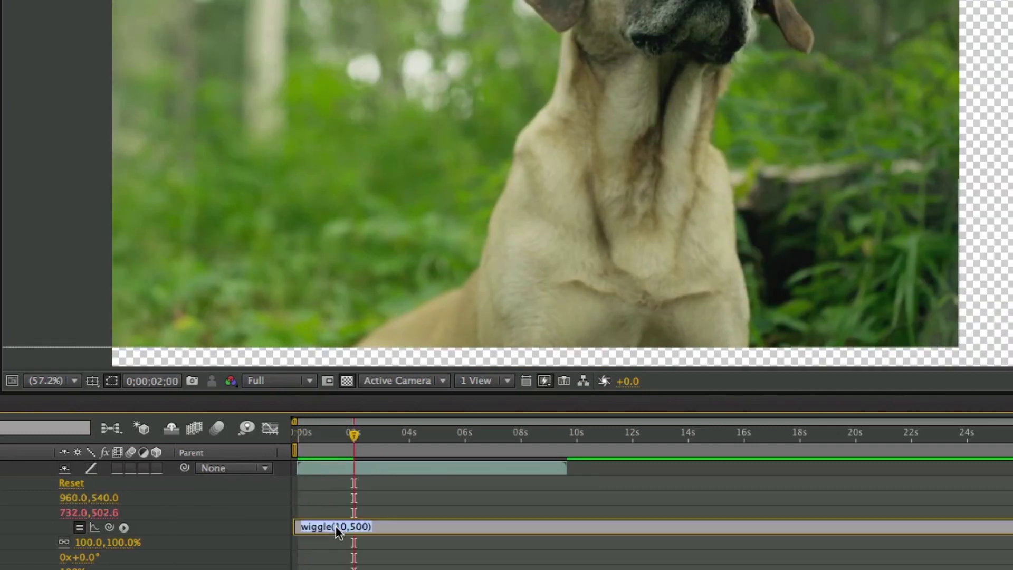
pyautogui.click(348, 525)
pyautogui.click(354, 495)
pyautogui.press('space')
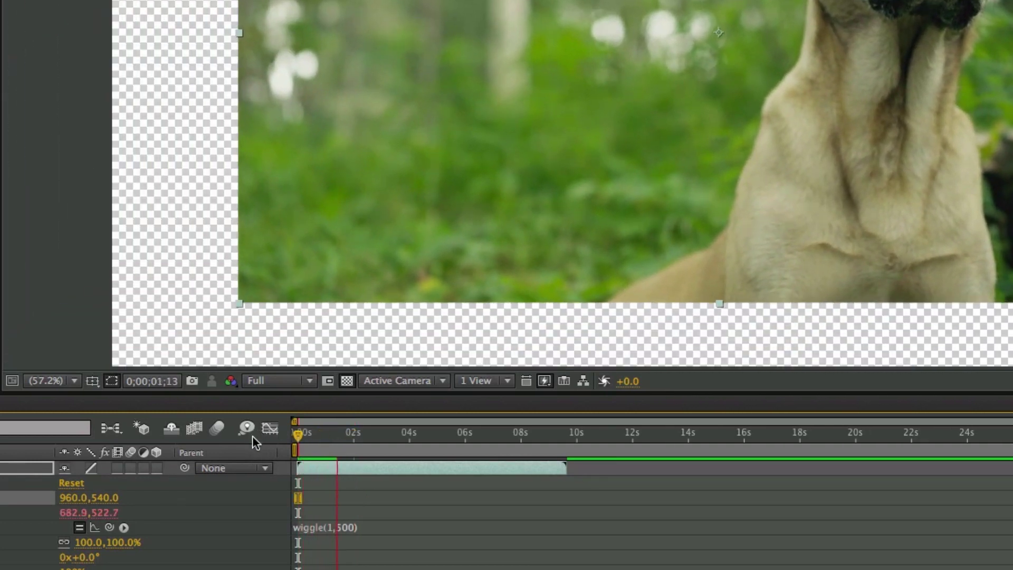
pyautogui.click(333, 527)
# Step: Change the expression to wiggle(.1,500) and preview the slow drift
pyautogui.click(334, 525)
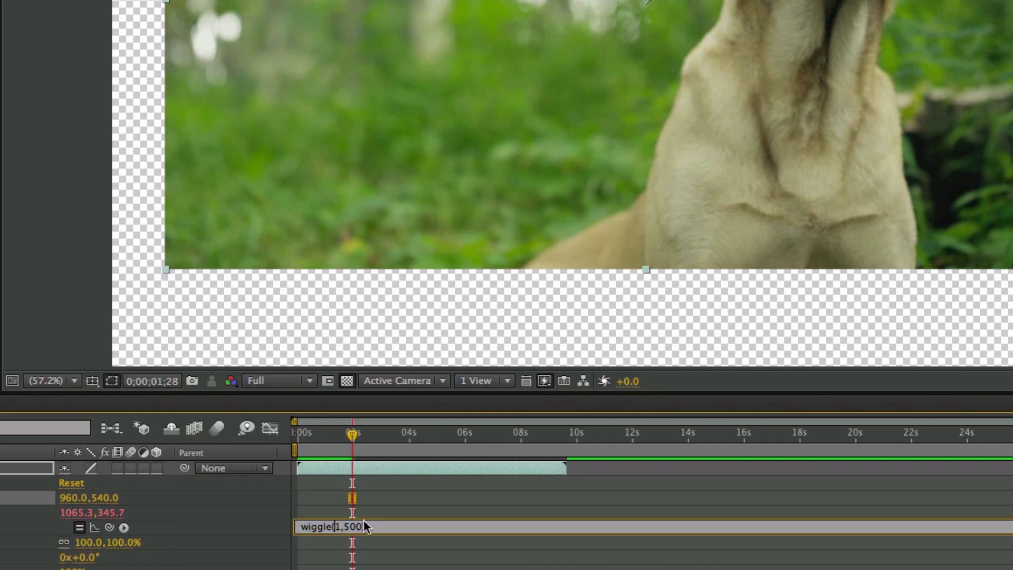
pyautogui.write('.')
pyautogui.click(411, 503)
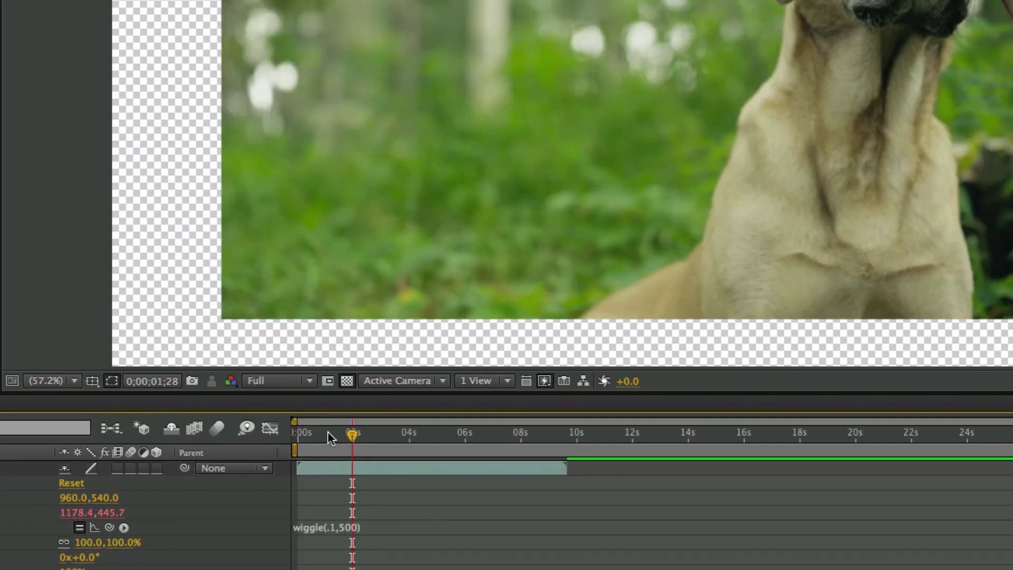
pyautogui.press('space')
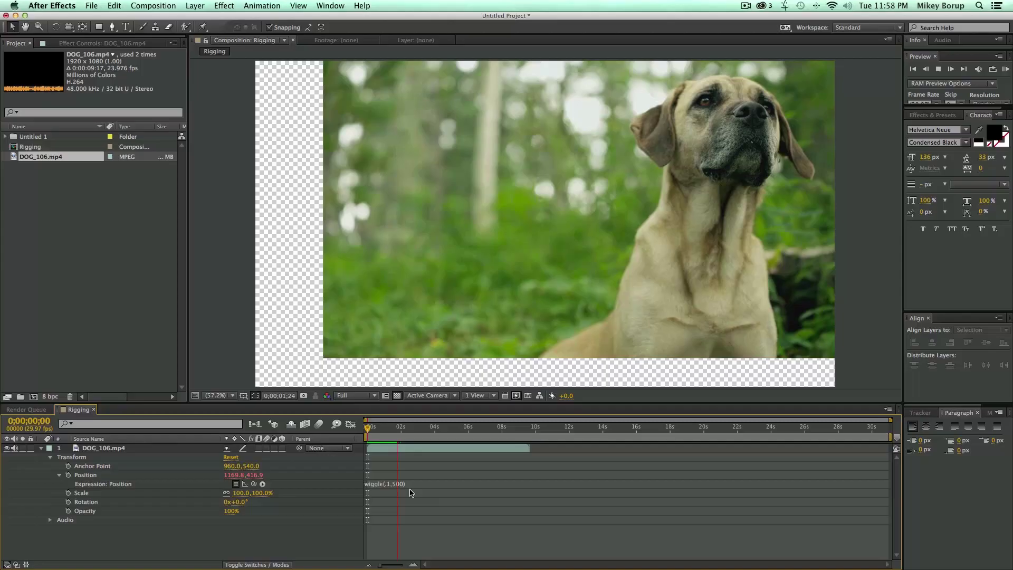
pyautogui.press('space')
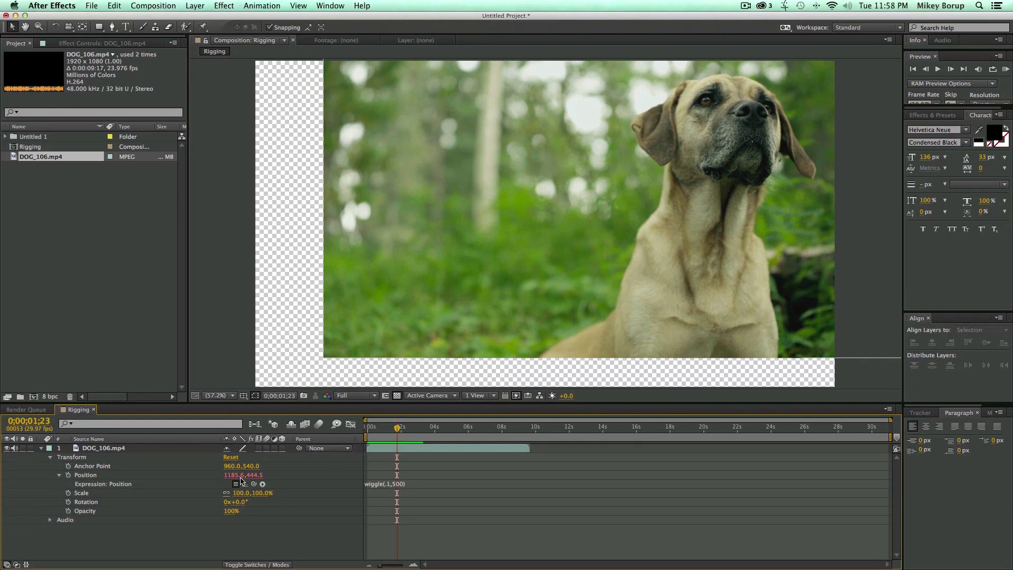
pyautogui.moveTo(397, 428)
pyautogui.mouseDown()
pyautogui.moveTo(464, 430)
pyautogui.moveTo(384, 428)
pyautogui.mouseUp()
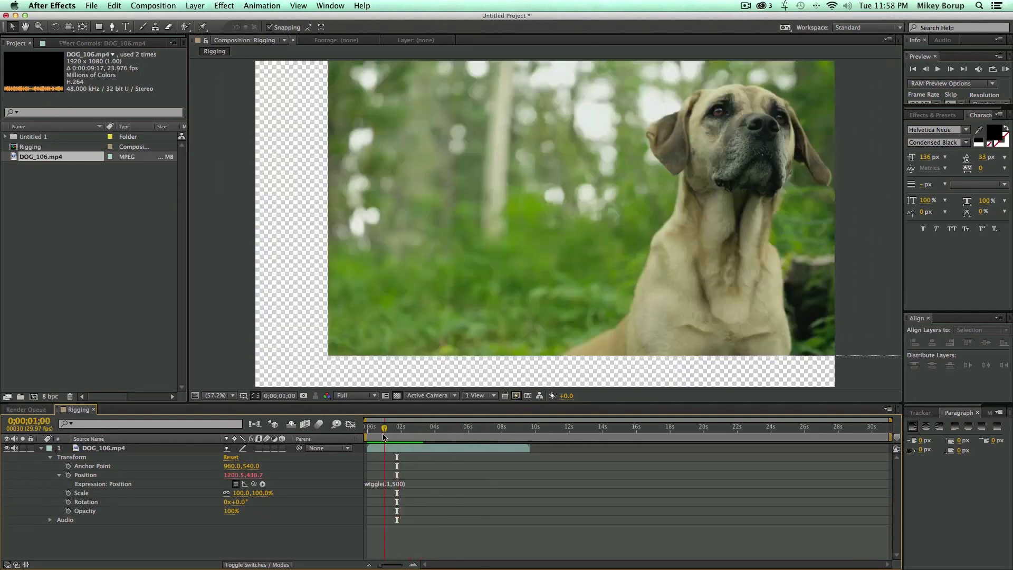
pyautogui.click(410, 484)
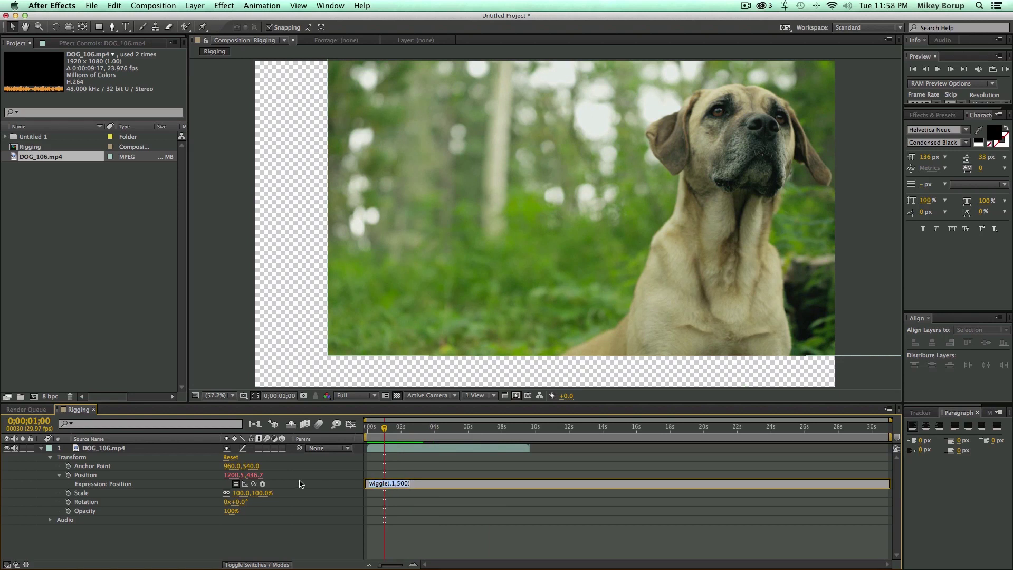
# Step: Clear Position's wiggle expression, browse the Expression language menu, and select the dog layer
pyautogui.press('BackSpace')
pyautogui.click(263, 484)
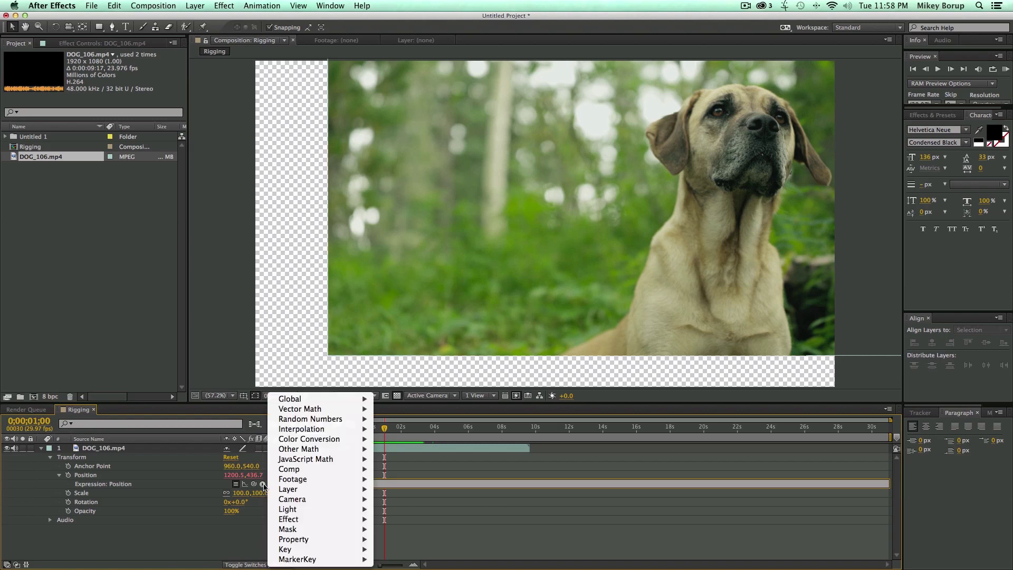
pyautogui.moveTo(297, 473)
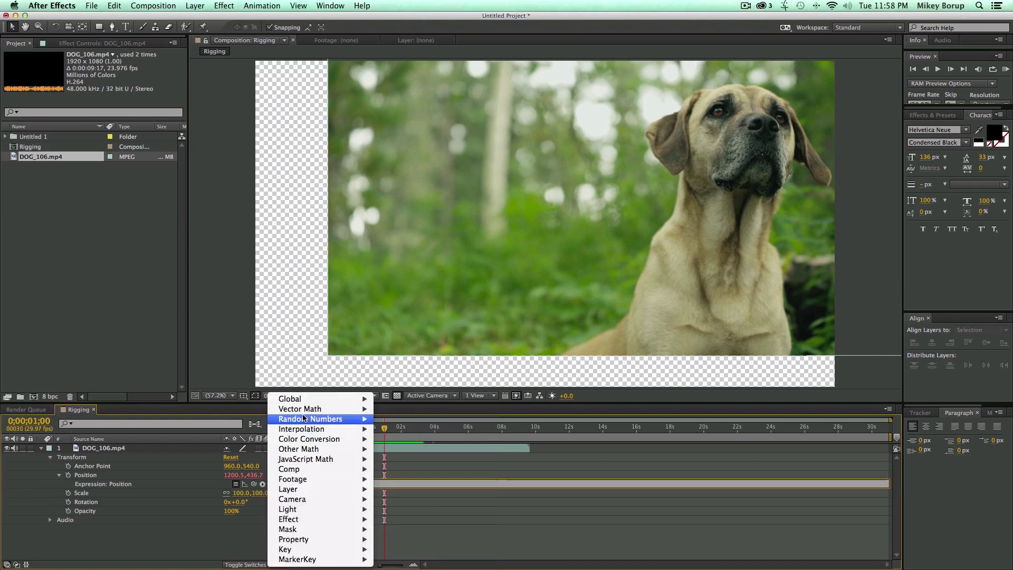
pyautogui.moveTo(299, 409)
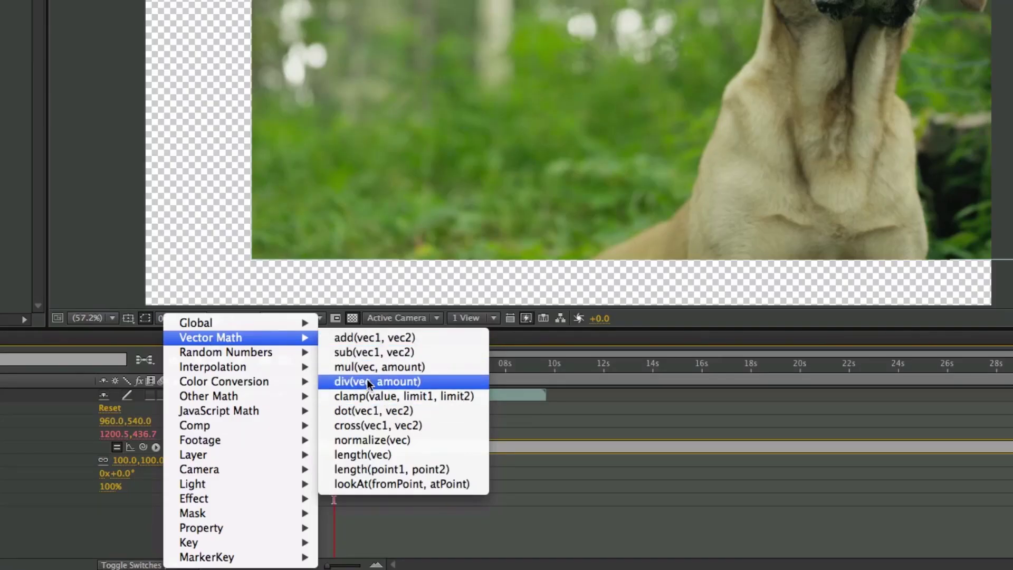
pyautogui.moveTo(242, 355)
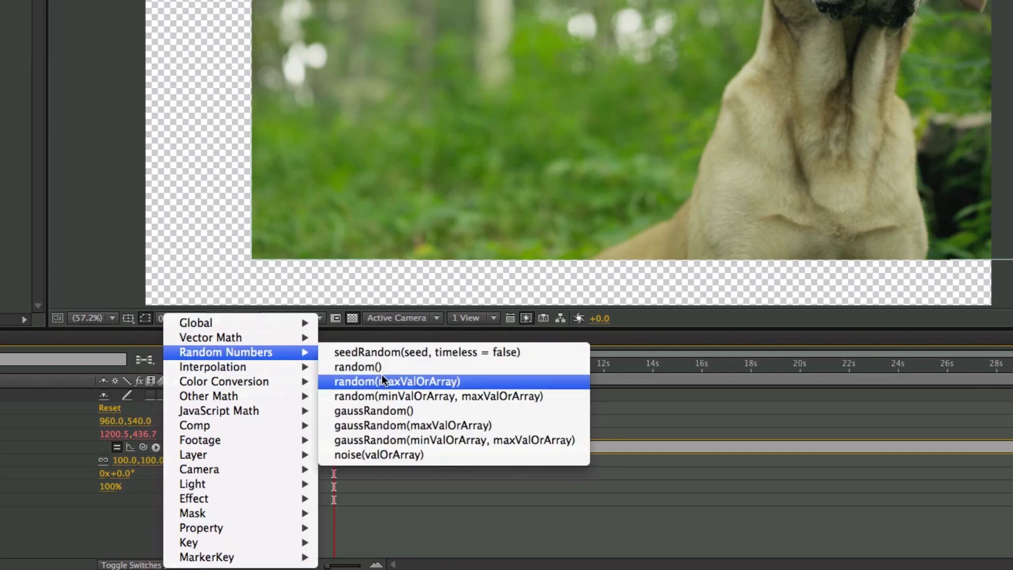
pyautogui.moveTo(231, 393)
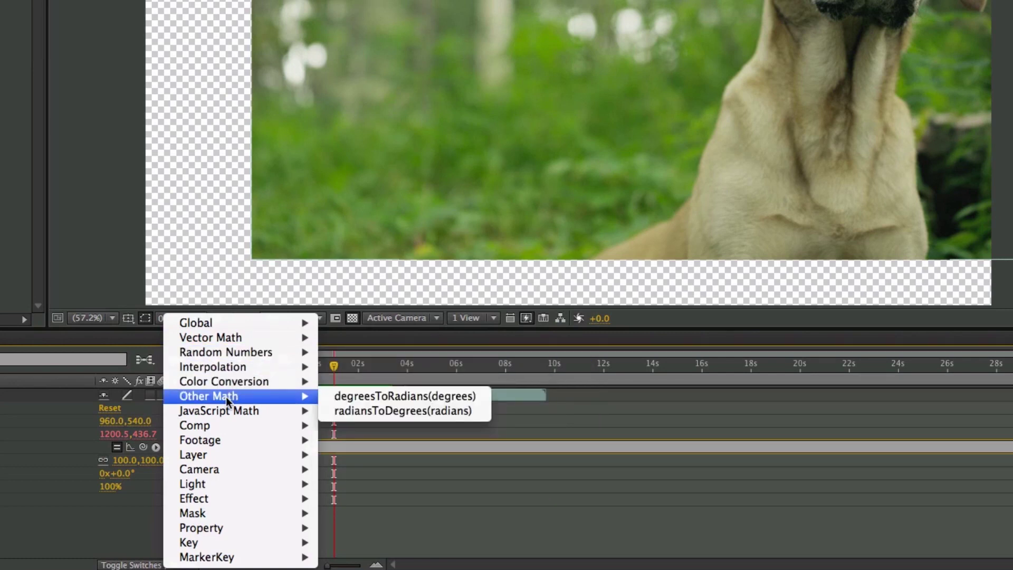
pyautogui.moveTo(203, 457)
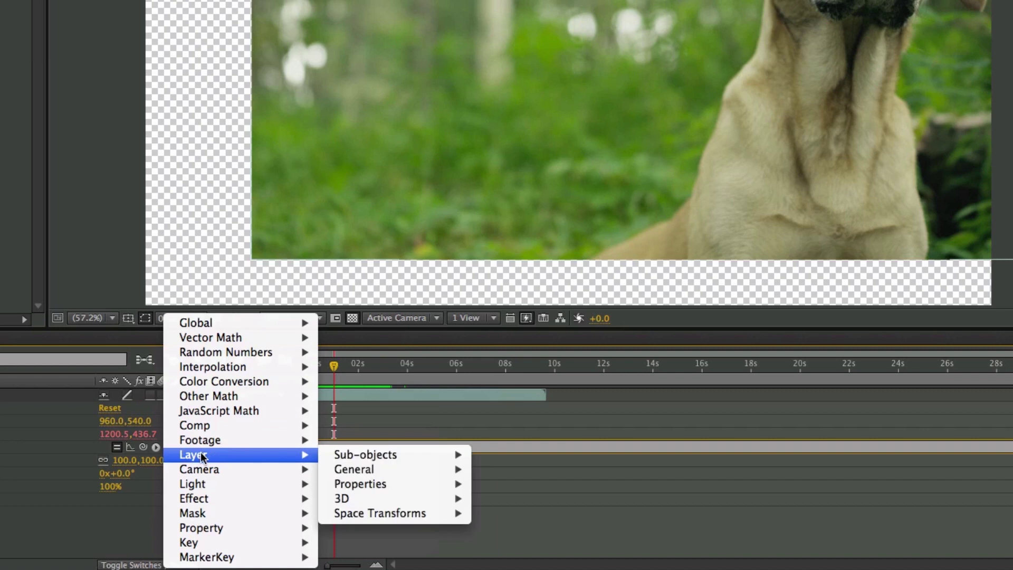
pyautogui.moveTo(361, 488)
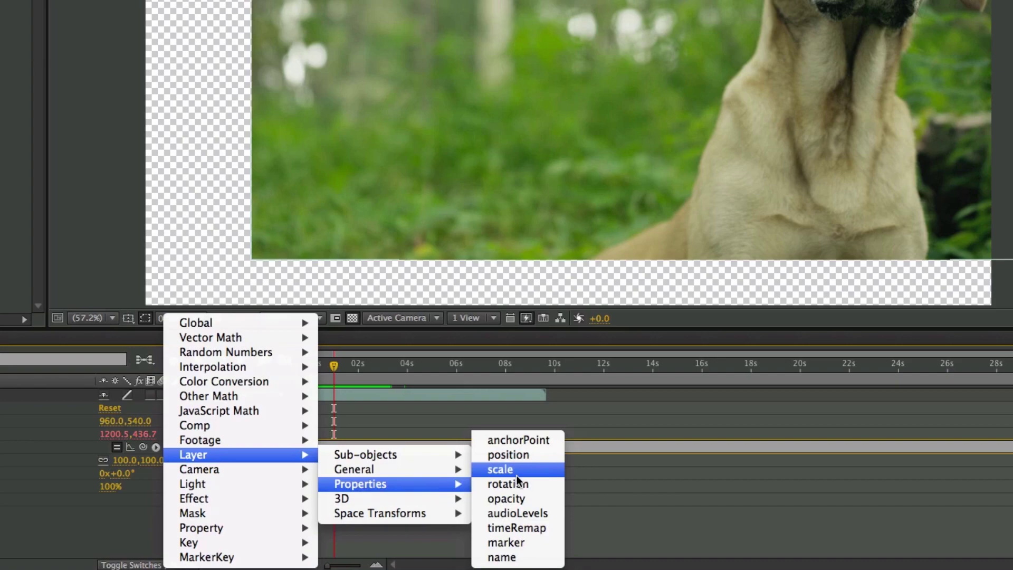
pyautogui.moveTo(251, 413)
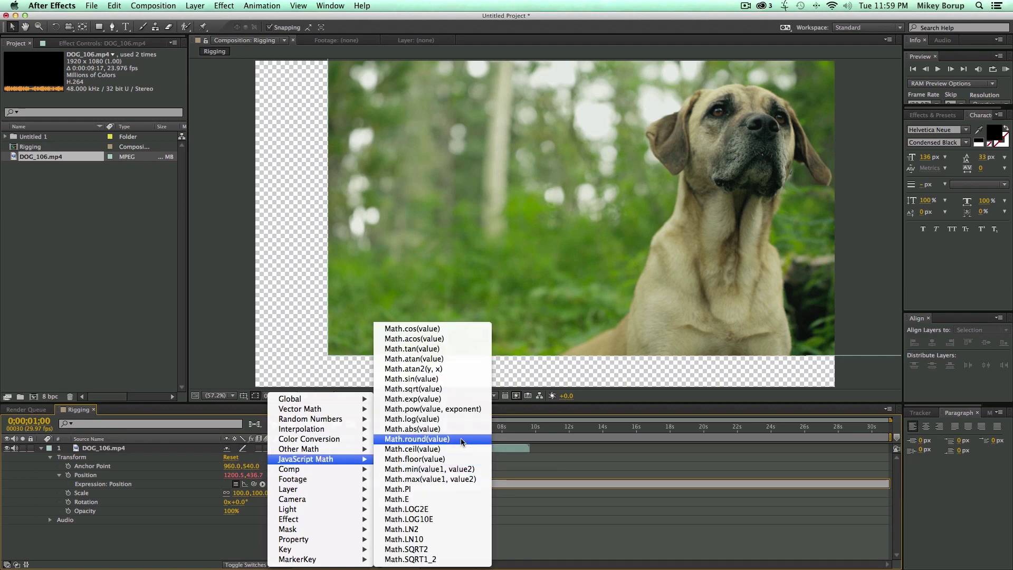
pyautogui.moveTo(294, 469)
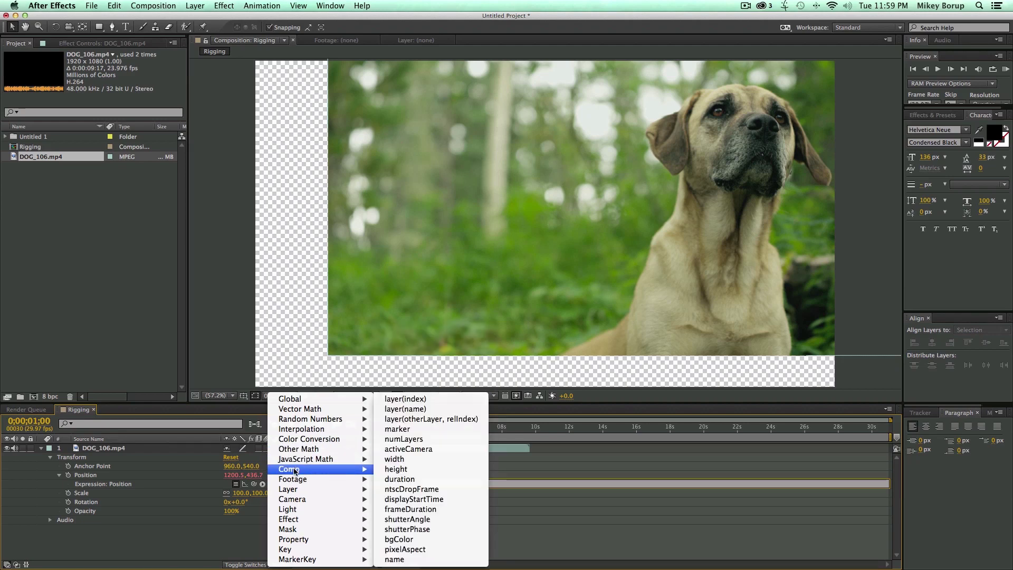
pyautogui.moveTo(306, 539)
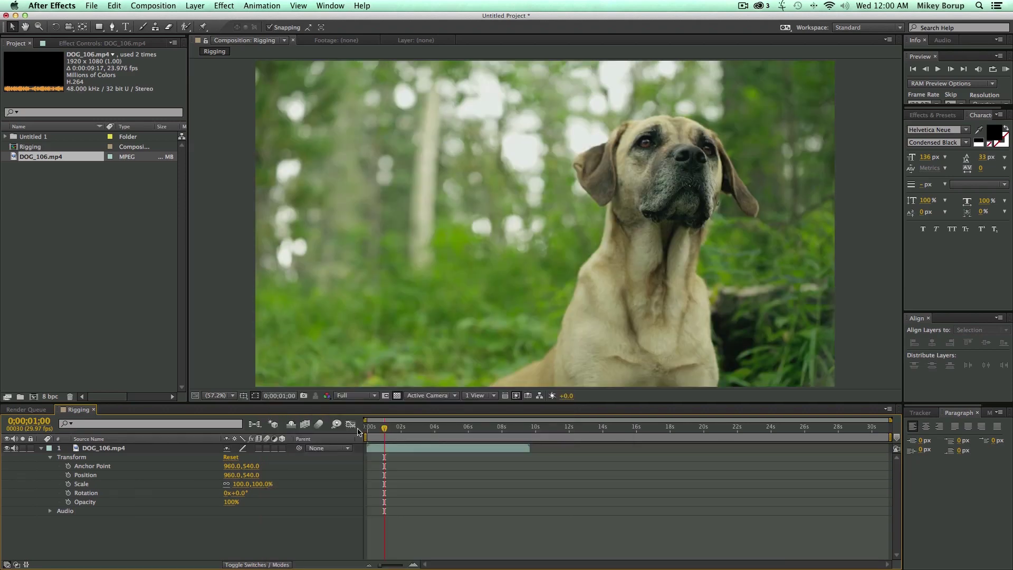
pyautogui.click(380, 448)
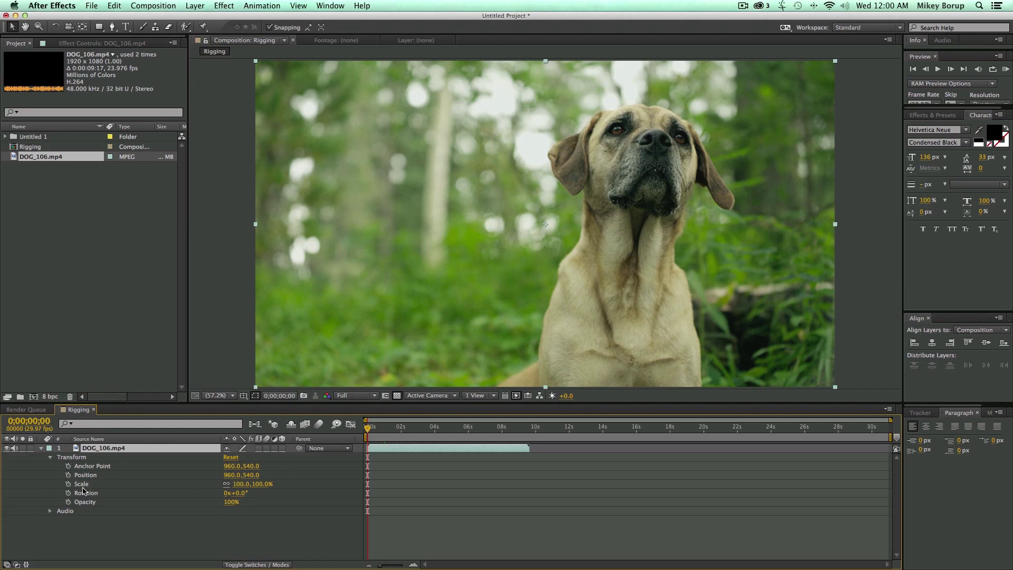
# Step: Apply Effect > Expression Controls > Slider Control to the DOG_106.mp4 layer
pyautogui.click(225, 7)
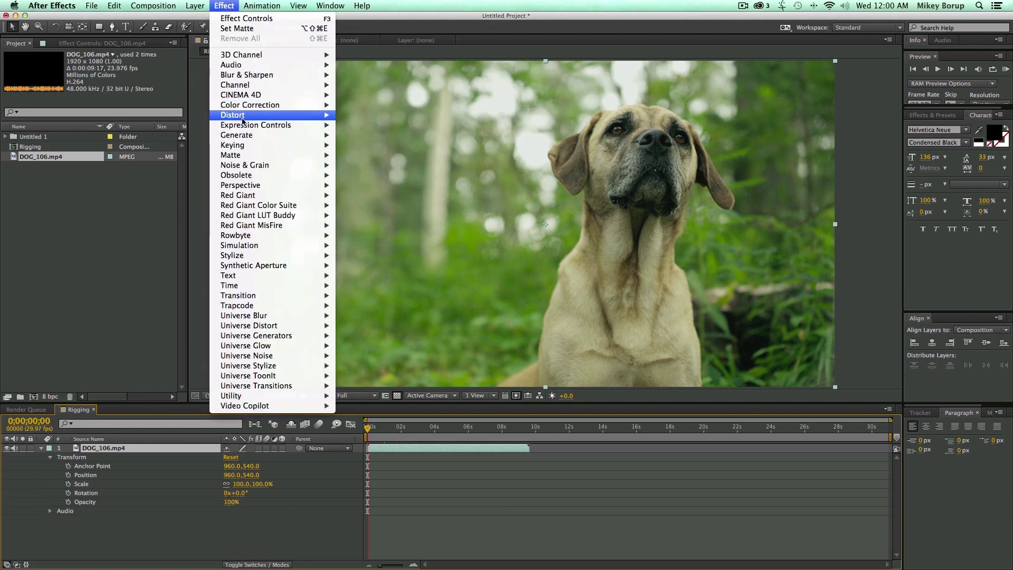
pyautogui.moveTo(244, 126)
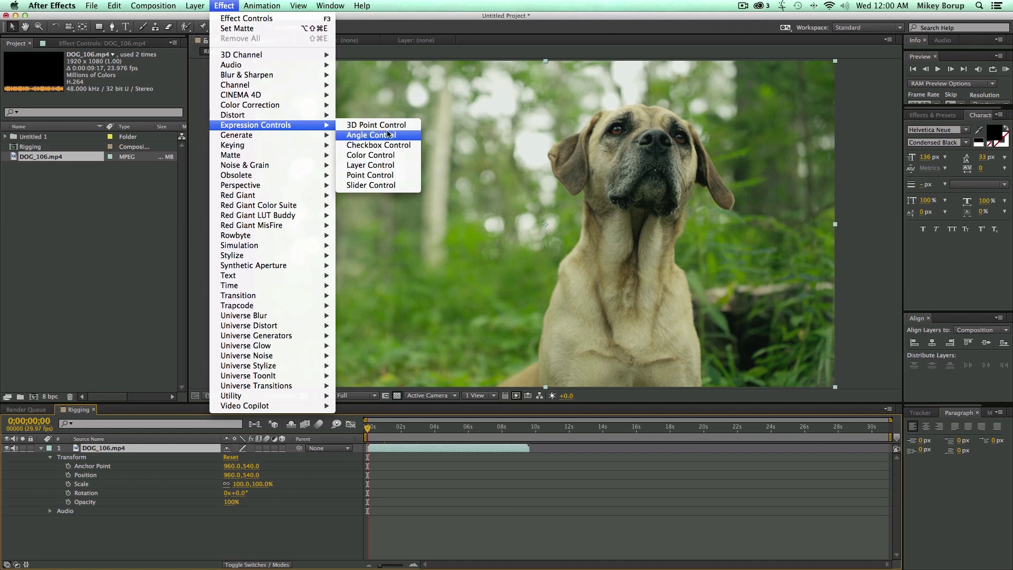
pyautogui.click(371, 184)
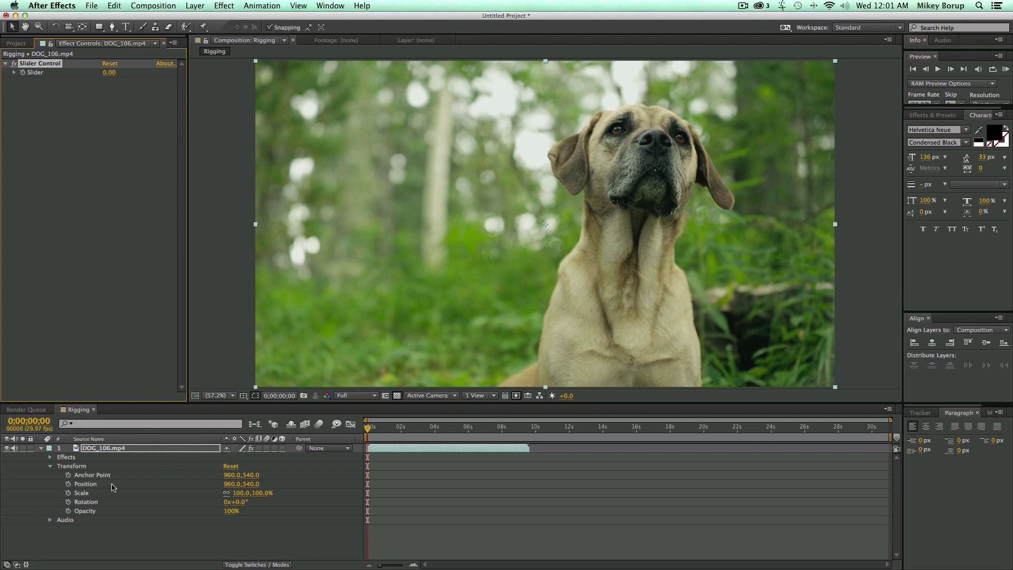
# Step: Link Scale to the Slider via pick-whip expression and set the Slider to 100
pyautogui.keyDown('alt'); pyautogui.click(68, 494); pyautogui.keyUp('alt')
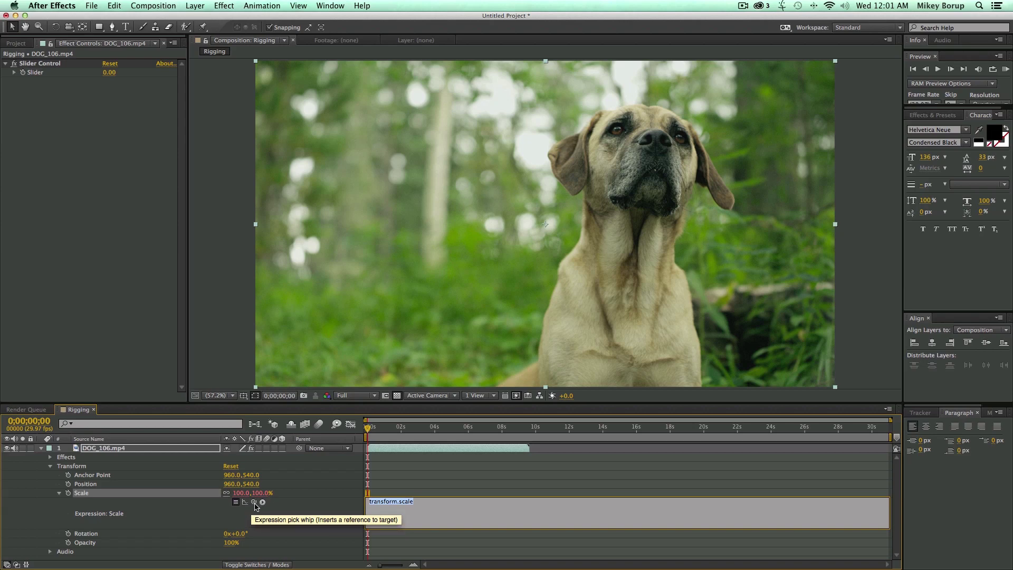
pyautogui.moveTo(253, 502); pyautogui.dragTo(35, 72)
pyautogui.click(500, 541)
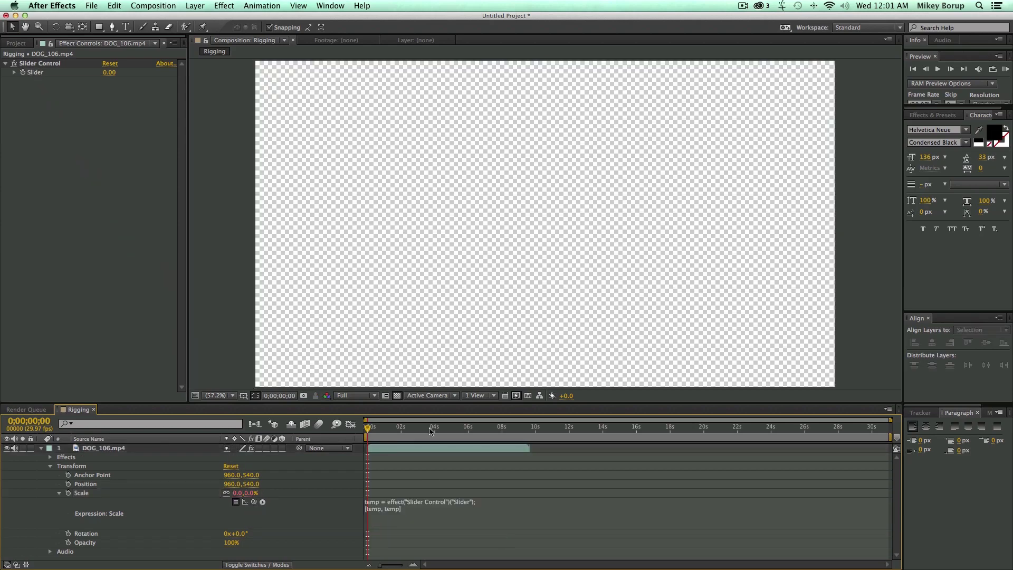
pyautogui.moveTo(109, 73); pyautogui.dragTo(167, 85)
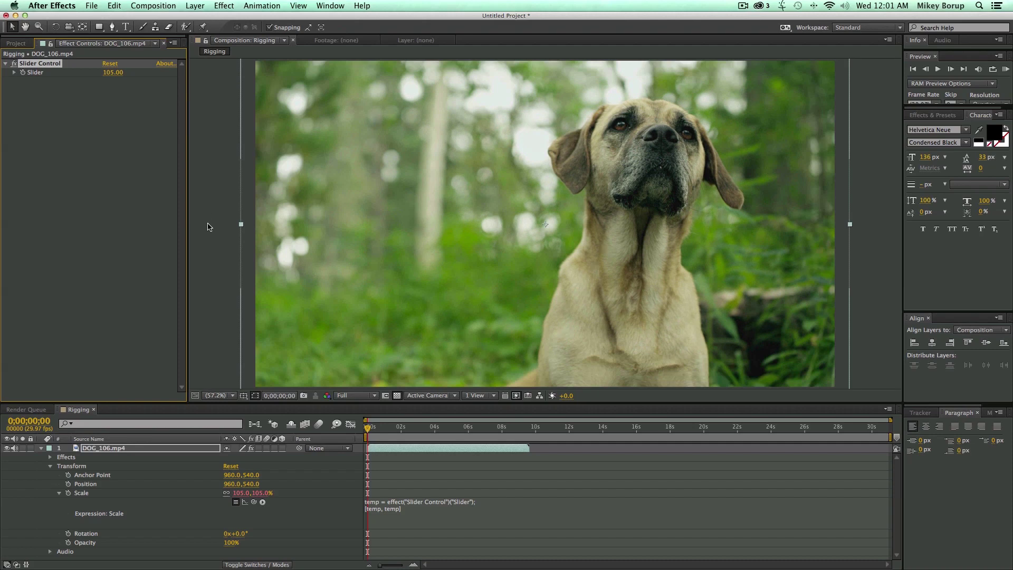
pyautogui.click(113, 73)
pyautogui.write('100')
pyautogui.press('Return')
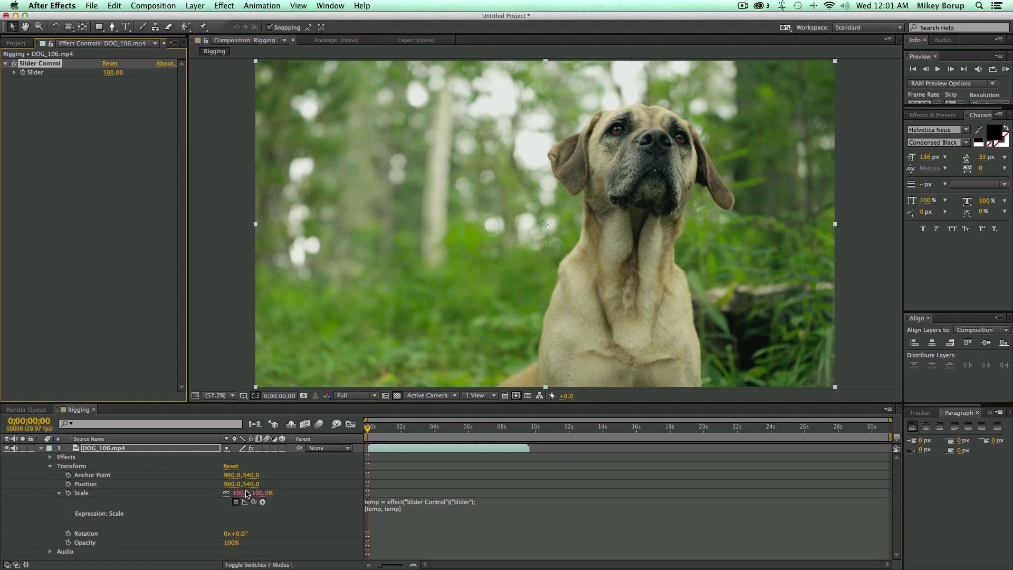
# Step: Link Opacity to the Slider as well and scrub the Slider to test both
pyautogui.keyDown('alt'); pyautogui.click(68, 543); pyautogui.keyUp('alt')
pyautogui.moveTo(254, 551); pyautogui.dragTo(45, 73)
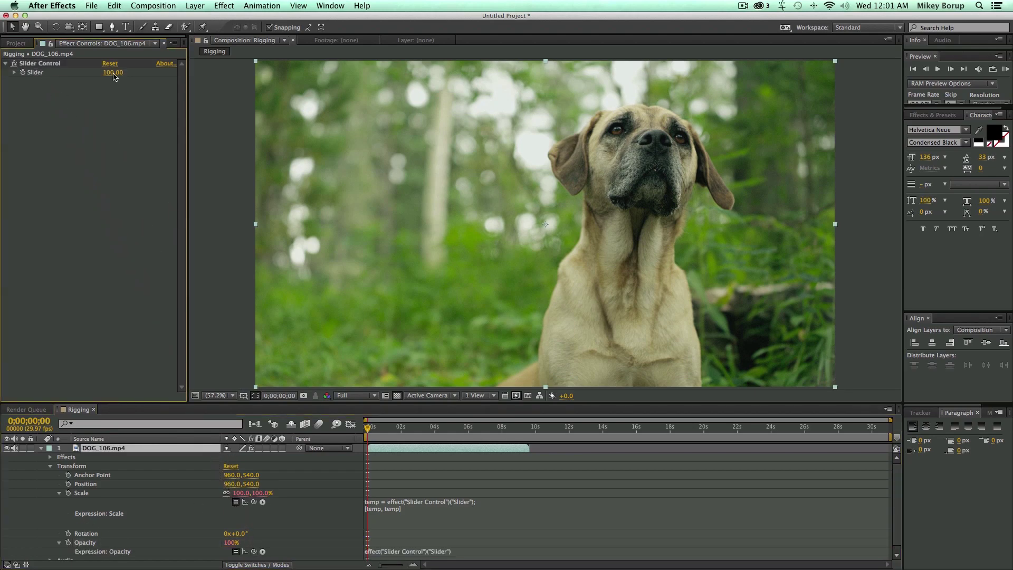
pyautogui.moveTo(114, 76)
pyautogui.mouseDown()
pyautogui.moveTo(68, 77)
pyautogui.moveTo(125, 87)
pyautogui.mouseUp()
pyautogui.scroll(-1, 80, 480)
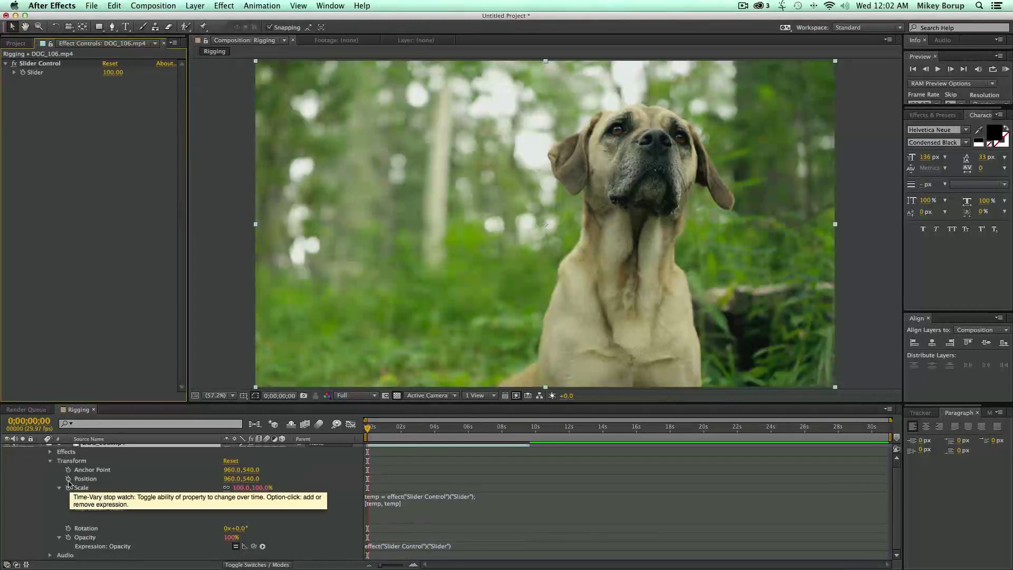
# Step: Link Position to the Slider with the expression [transform.position[0], transform.position[1]+temp]
pyautogui.keyDown('alt'); pyautogui.click(68, 478); pyautogui.keyUp('alt')
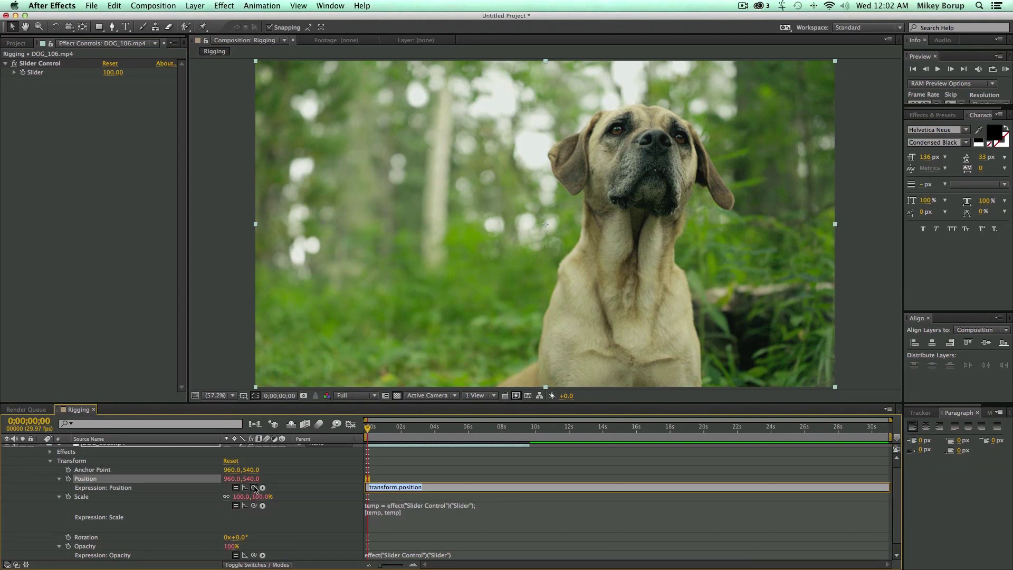
pyautogui.moveTo(254, 487); pyautogui.dragTo(34, 72)
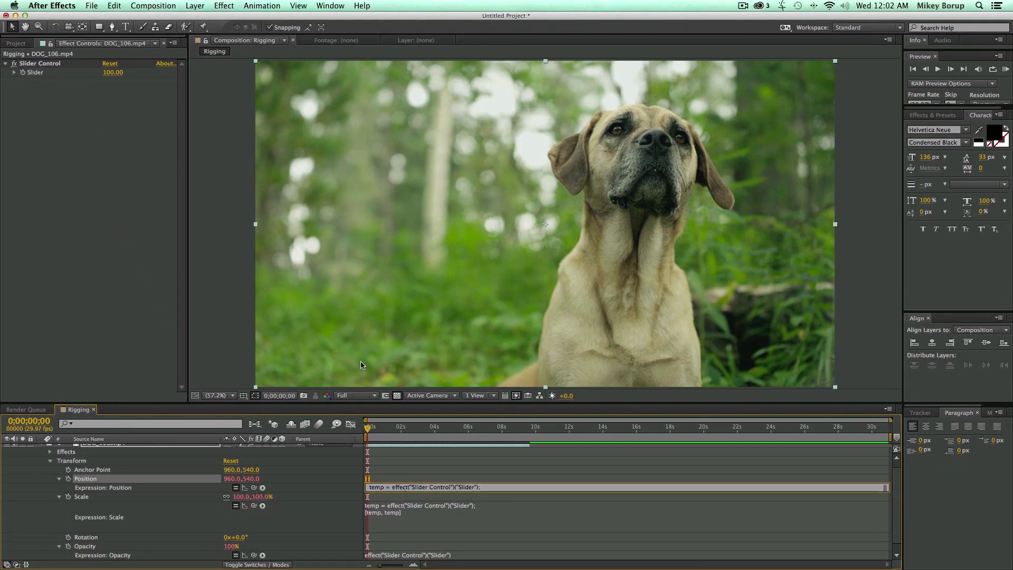
pyautogui.click(377, 498)
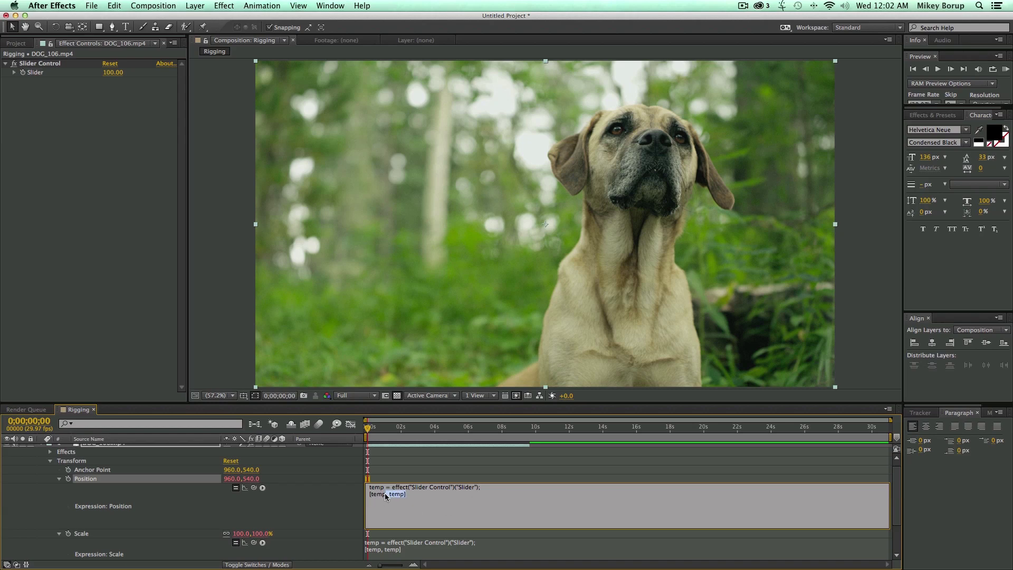
pyautogui.moveTo(386, 496); pyautogui.dragTo(372, 495)
pyautogui.moveTo(253, 487); pyautogui.dragTo(232, 479)
pyautogui.moveTo(253, 487); pyautogui.dragTo(251, 482)
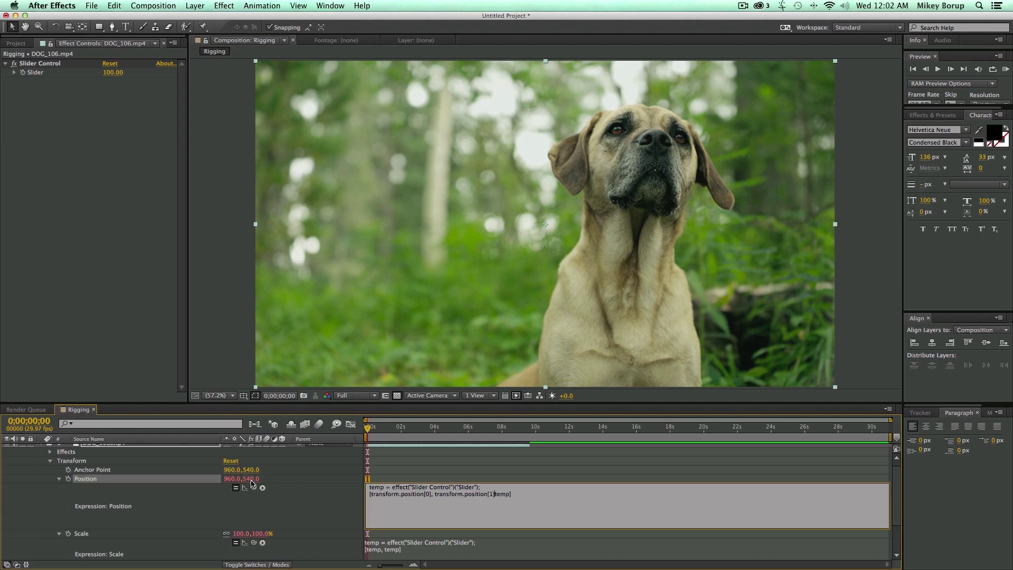
pyautogui.write('+')
pyautogui.click(429, 464)
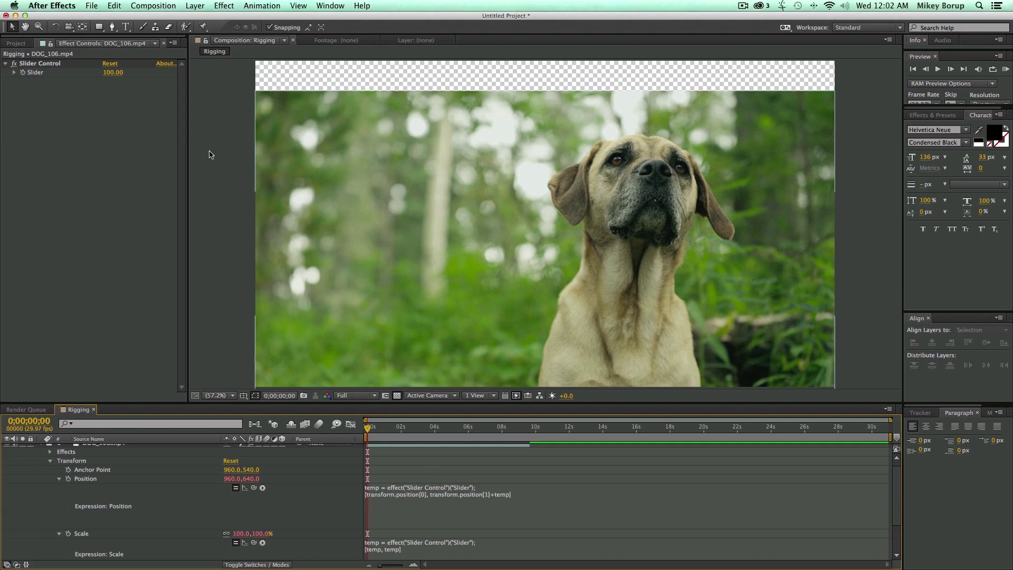
# Step: Test the Slider at 54, then multiply the Y offset: transform.position[1]+temp*10
pyautogui.moveTo(102, 73)
pyautogui.mouseDown()
pyautogui.moveTo(72, 74)
pyautogui.moveTo(95, 74)
pyautogui.mouseUp()
pyautogui.click(510, 498)
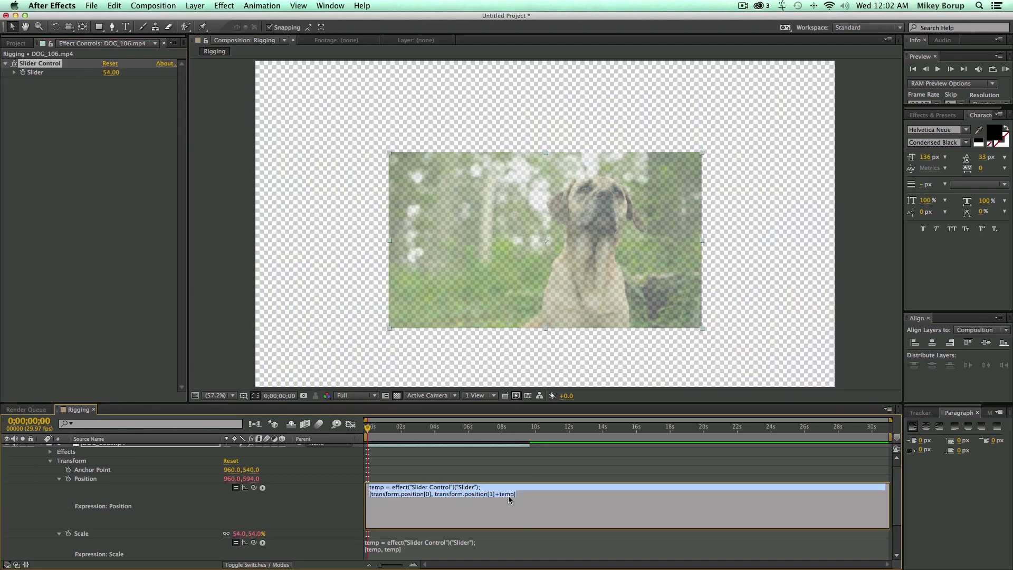
pyautogui.click(517, 498)
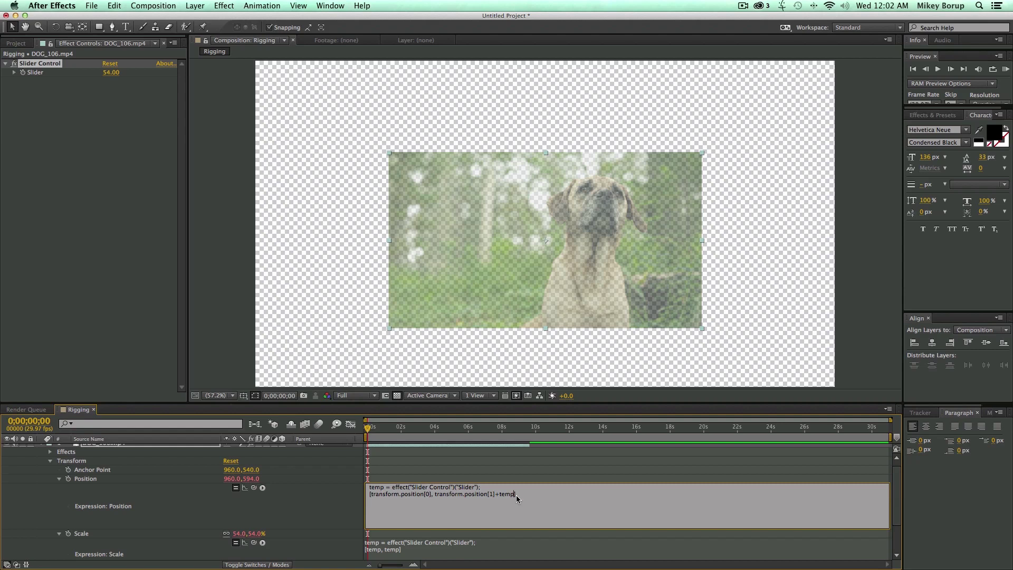
pyautogui.write('*10]')
pyautogui.click(369, 172)
# Step: Zoom the view to 25%, raise the Slider to watch the footage drop, then remove Position's expression
pyautogui.press('/')
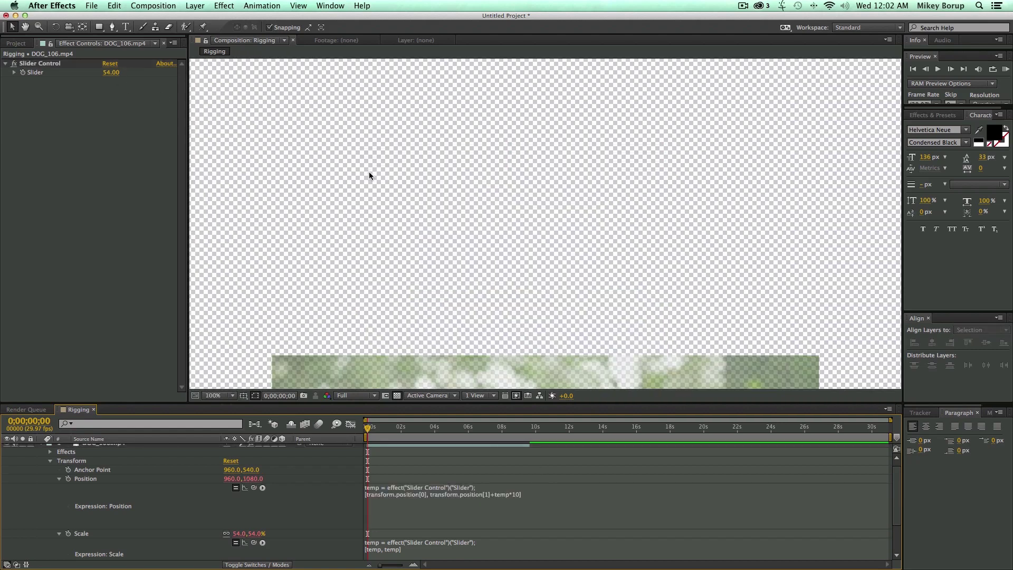
pyautogui.press(',')
pyautogui.press(',')
pyautogui.press(',')
pyautogui.press(',')
pyautogui.moveTo(112, 72); pyautogui.dragTo(126, 96)
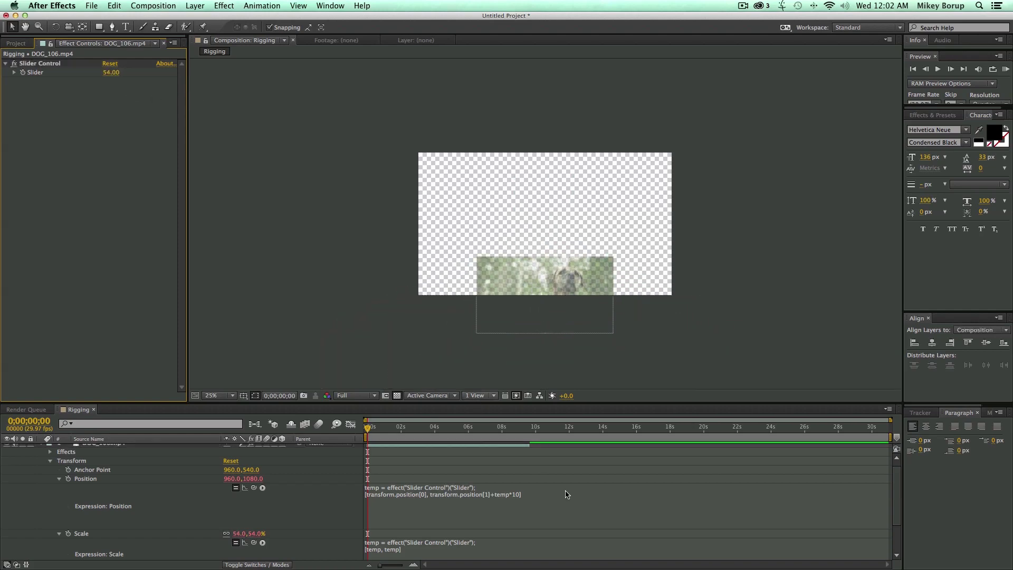
pyautogui.keyDown('alt'); pyautogui.click(68, 478); pyautogui.keyUp('alt')
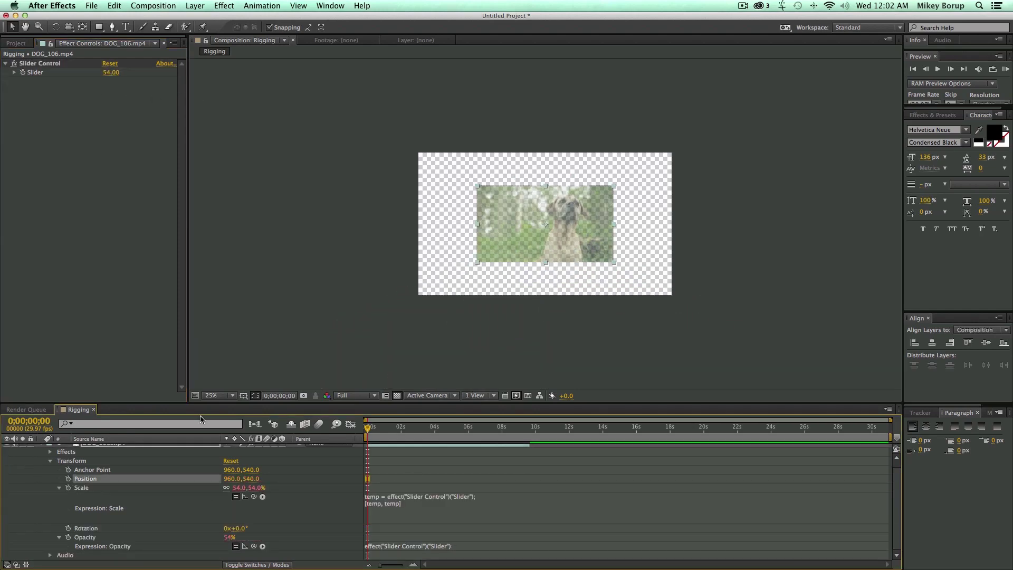
# Step: Raise the Slider to 105 and link Rotation to the Slider with an expression
pyautogui.moveTo(117, 75); pyautogui.dragTo(147, 80)
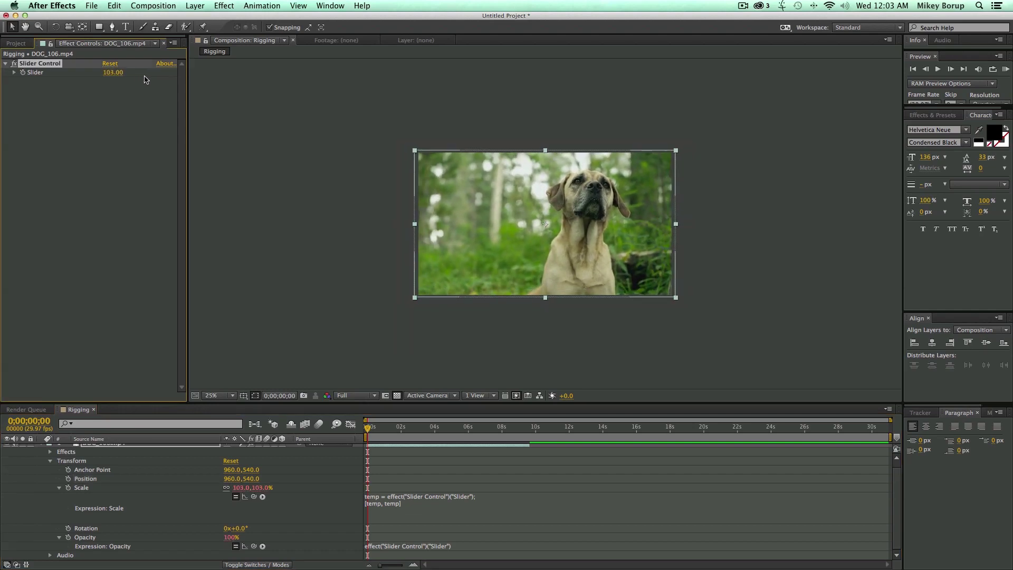
pyautogui.keyDown('alt'); pyautogui.click(68, 528); pyautogui.keyUp('alt')
pyautogui.moveTo(254, 537); pyautogui.dragTo(88, 93)
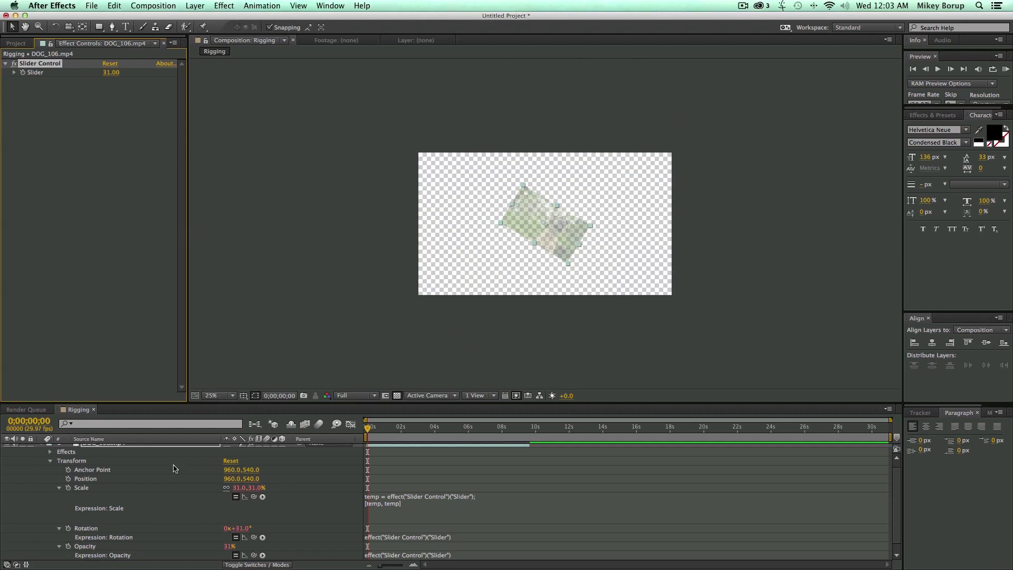
pyautogui.scroll(1, 185, 470)
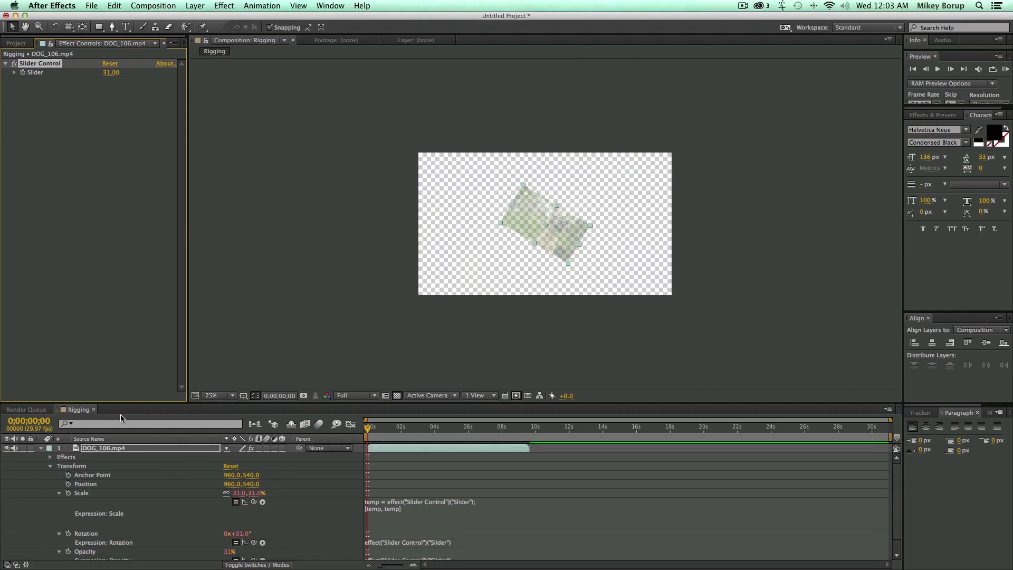
# Step: Remove the Scale, Rotation and Opacity expressions and give Position the expression wiggle(2,2);
pyautogui.keyDown('alt'); pyautogui.click(68, 493); pyautogui.keyUp('alt')
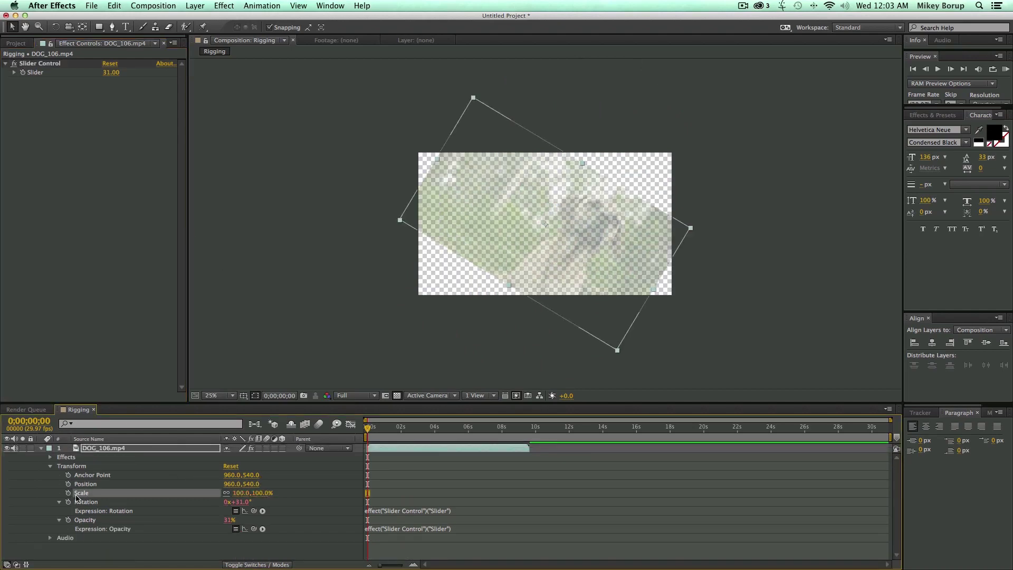
pyautogui.keyDown('alt'); pyautogui.click(69, 501); pyautogui.keyUp('alt')
pyautogui.keyDown('alt'); pyautogui.click(69, 511); pyautogui.keyUp('alt')
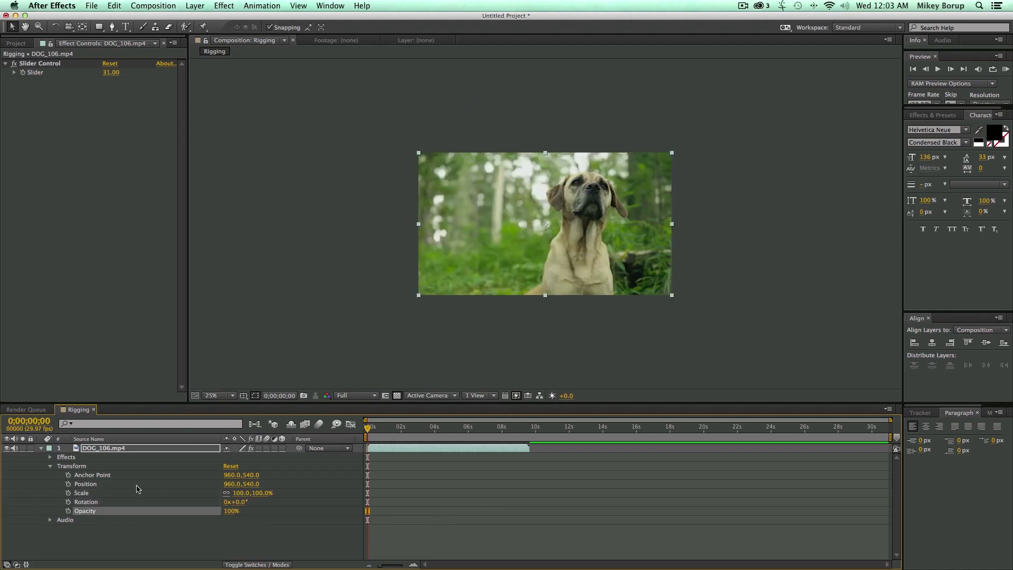
pyautogui.keyDown('alt'); pyautogui.click(68, 483); pyautogui.keyUp('alt')
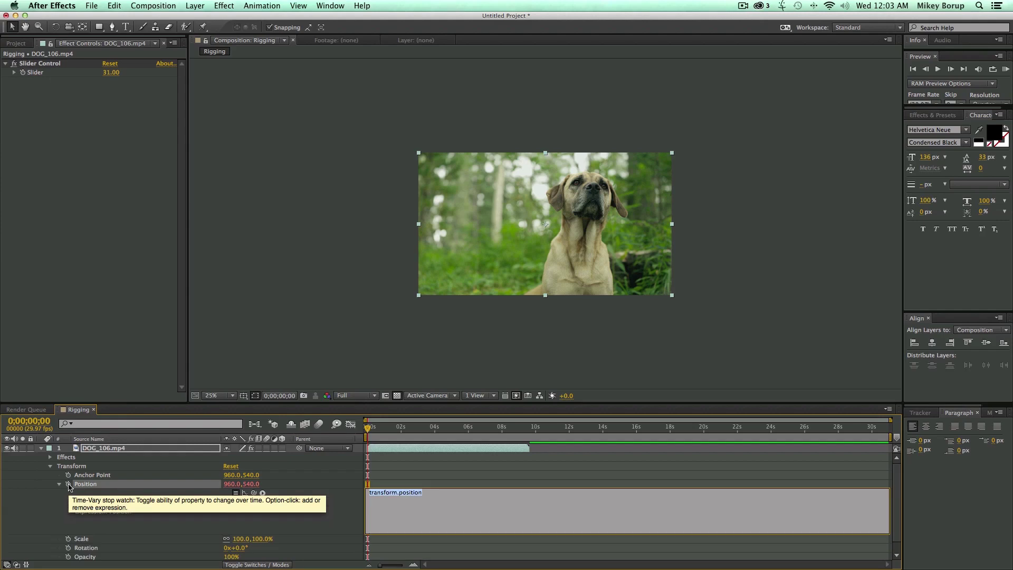
pyautogui.write('wiggle(')
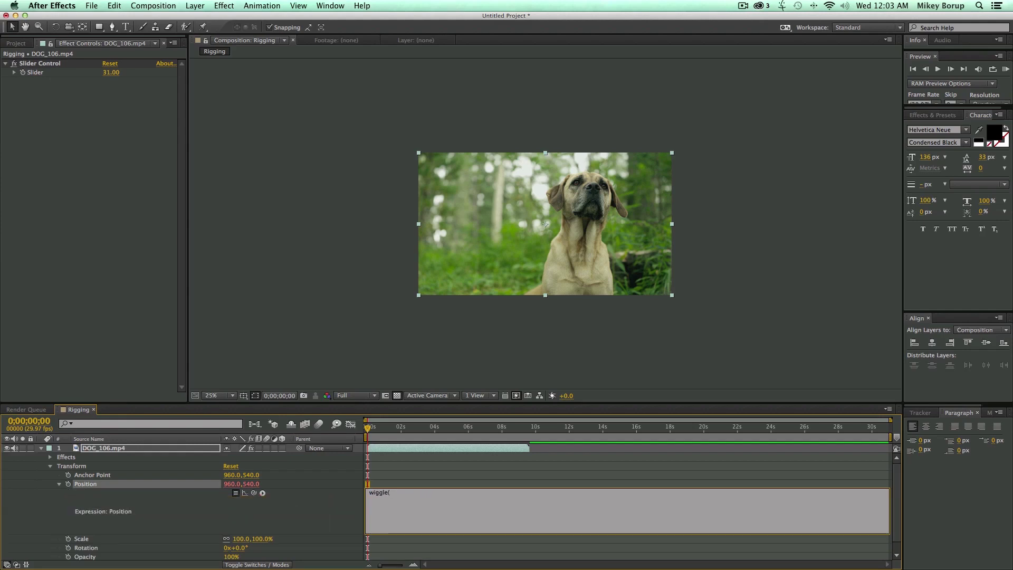
pyautogui.write('2,2);')
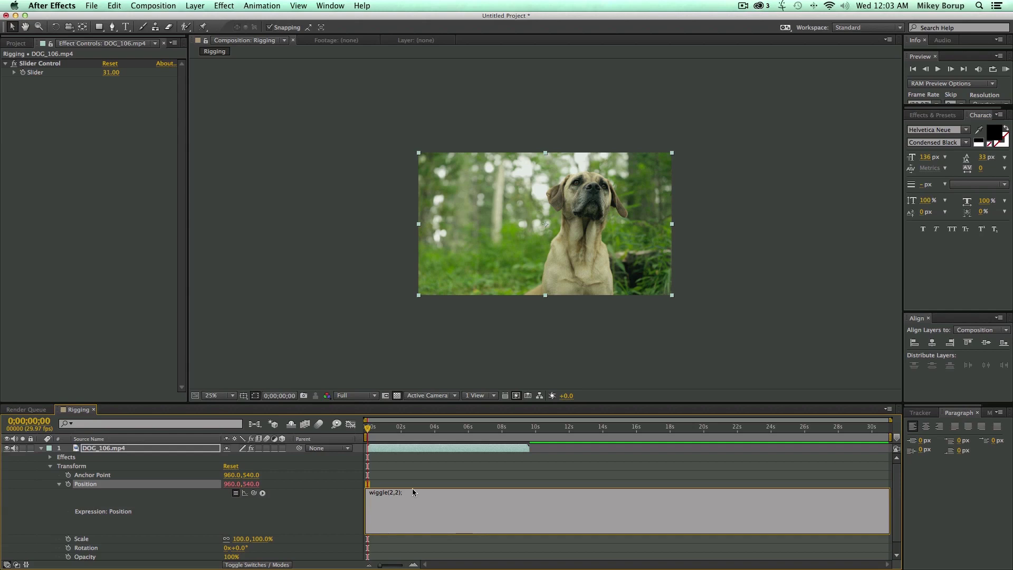
pyautogui.click(403, 507)
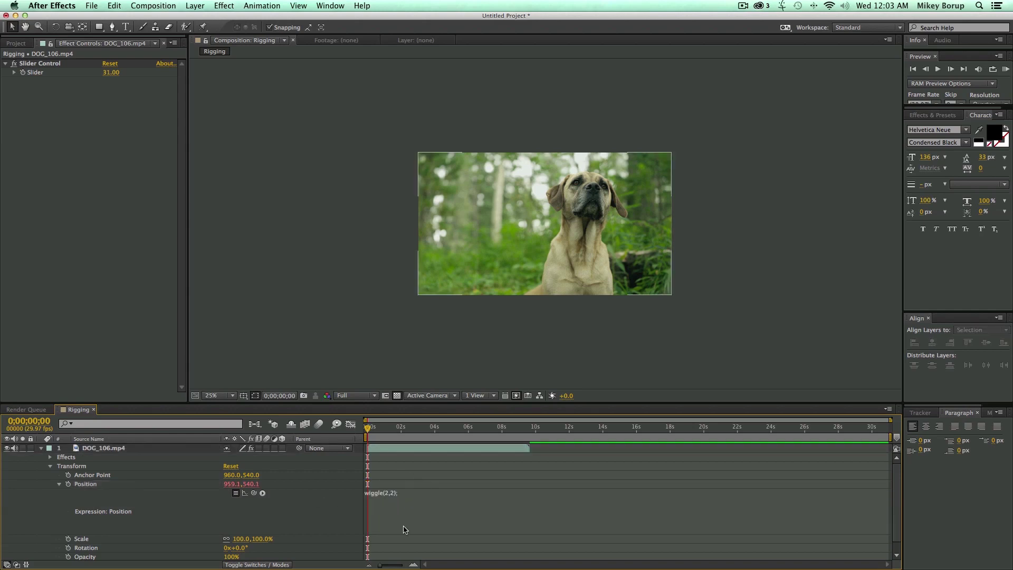
# Step: Preview the shaking footage and return to the start of the timeline
pyautogui.press('space')
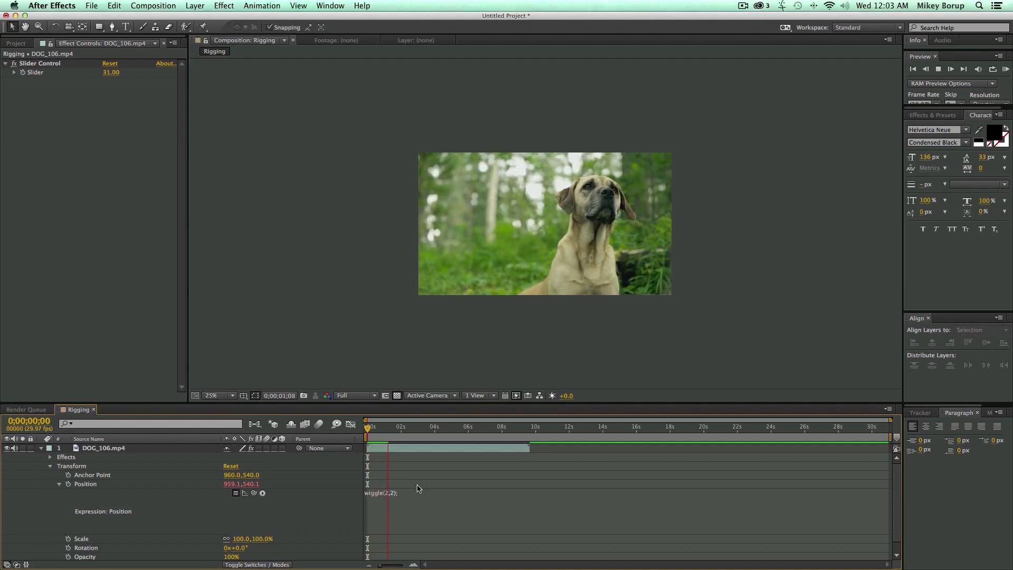
pyautogui.click(417, 488)
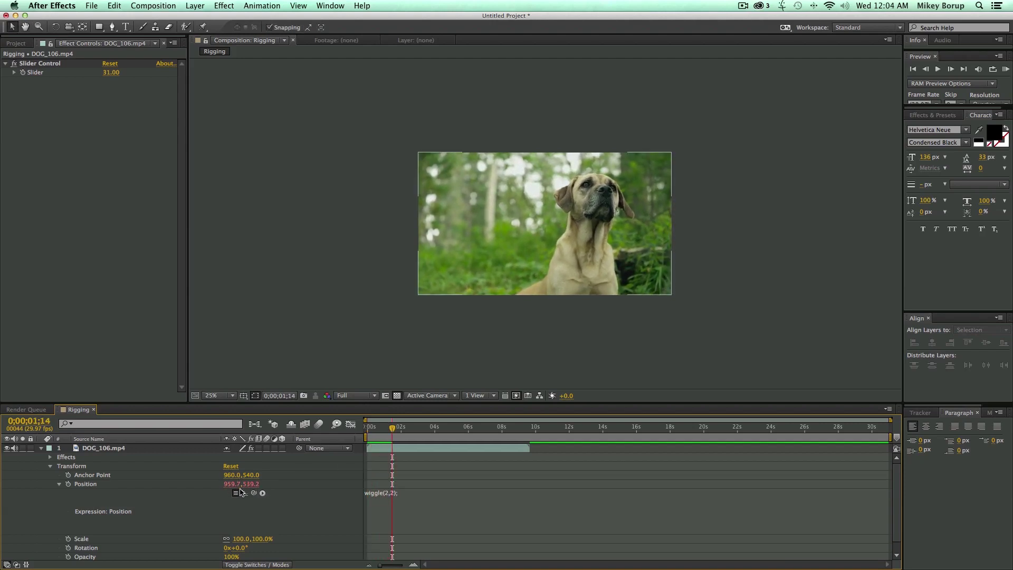
pyautogui.press('Home')
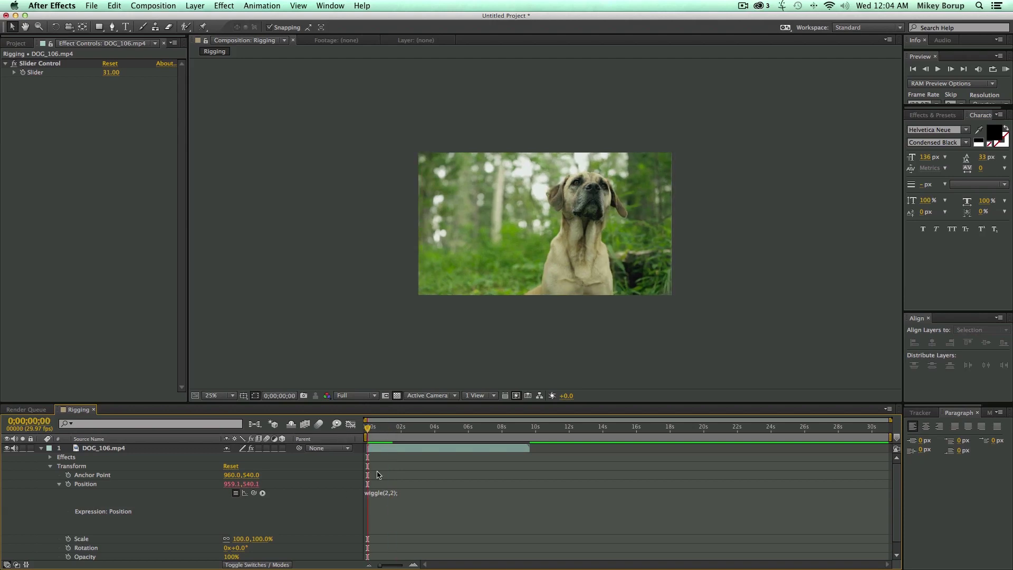
pyautogui.click(393, 500)
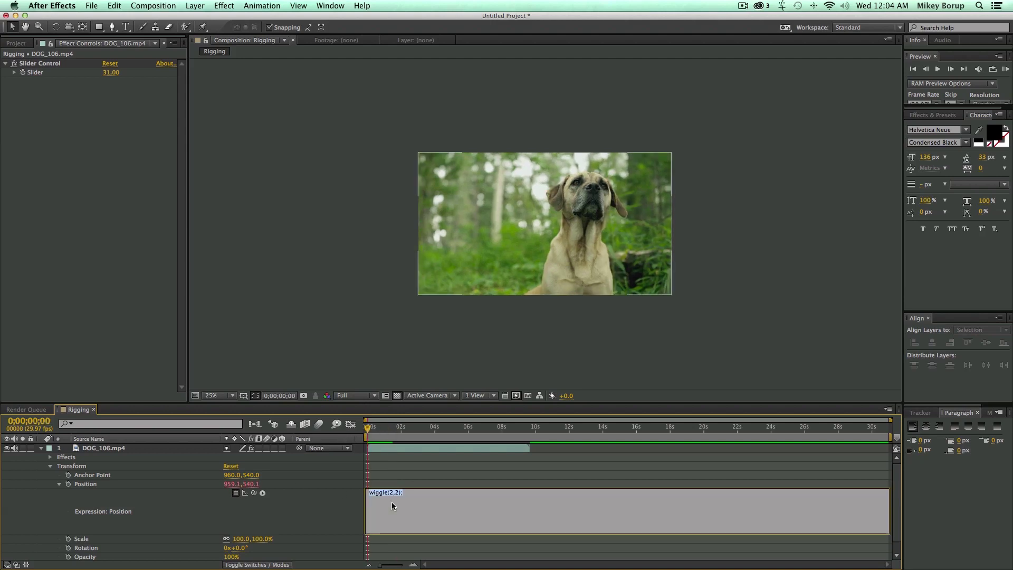
pyautogui.click(39, 66)
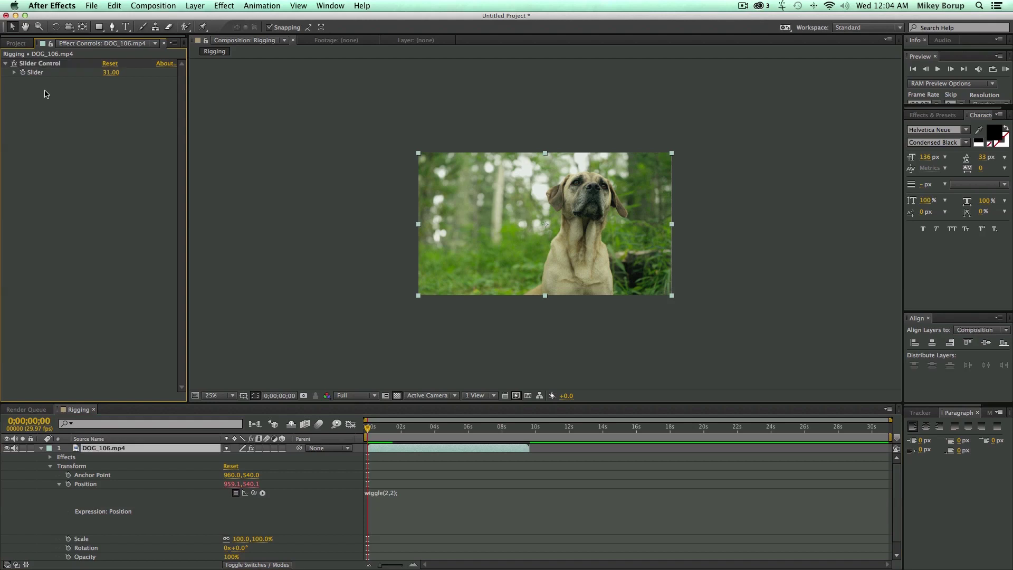
# Step: Rename the Slider Control effect to Time and duplicate it as Amp
pyautogui.click(45, 66)
pyautogui.press('Return')
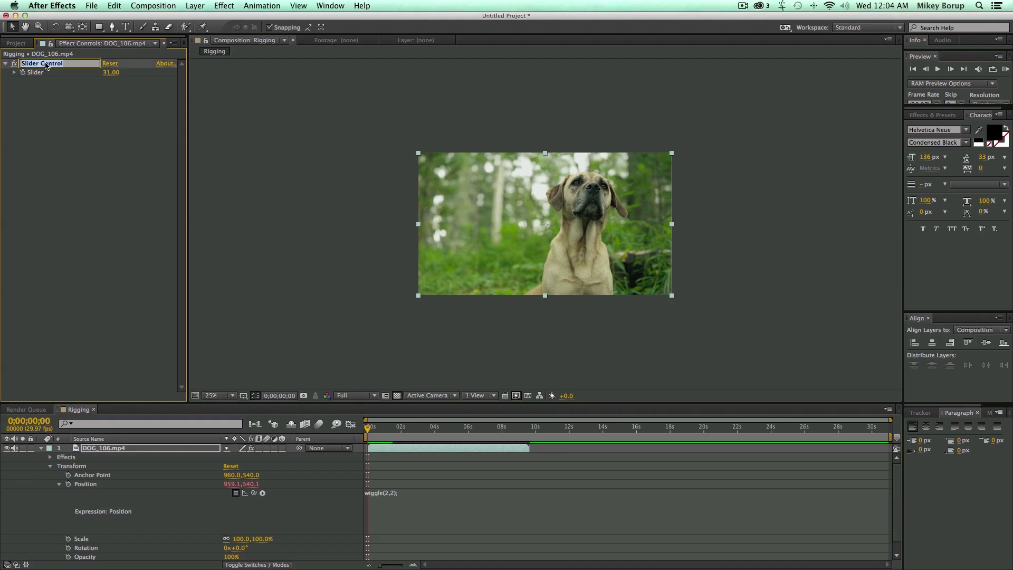
pyautogui.write('Time')
pyautogui.press('Return')
pyautogui.hotkey('ctrl', 'd')
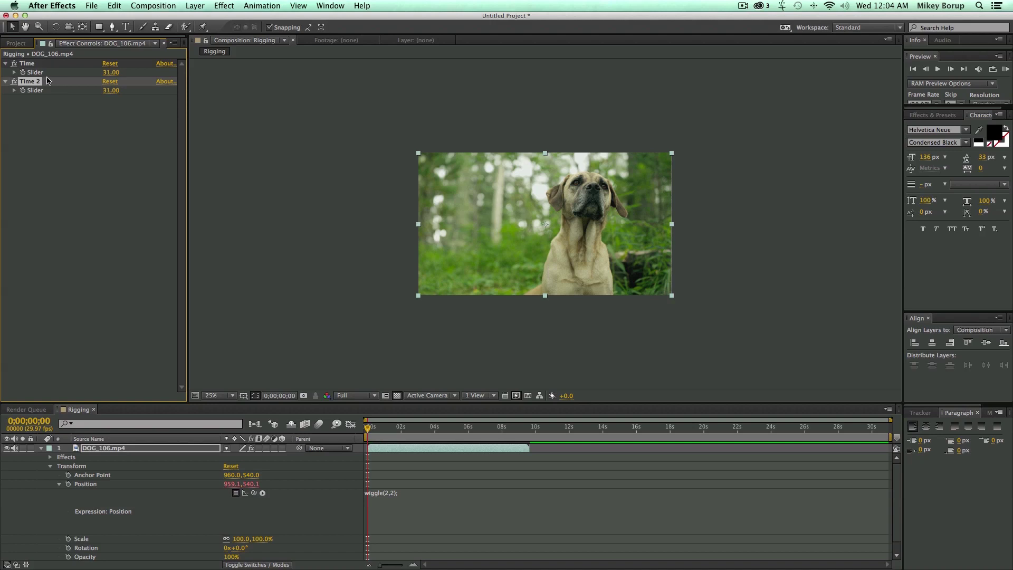
pyautogui.press('Return')
pyautogui.write('A')
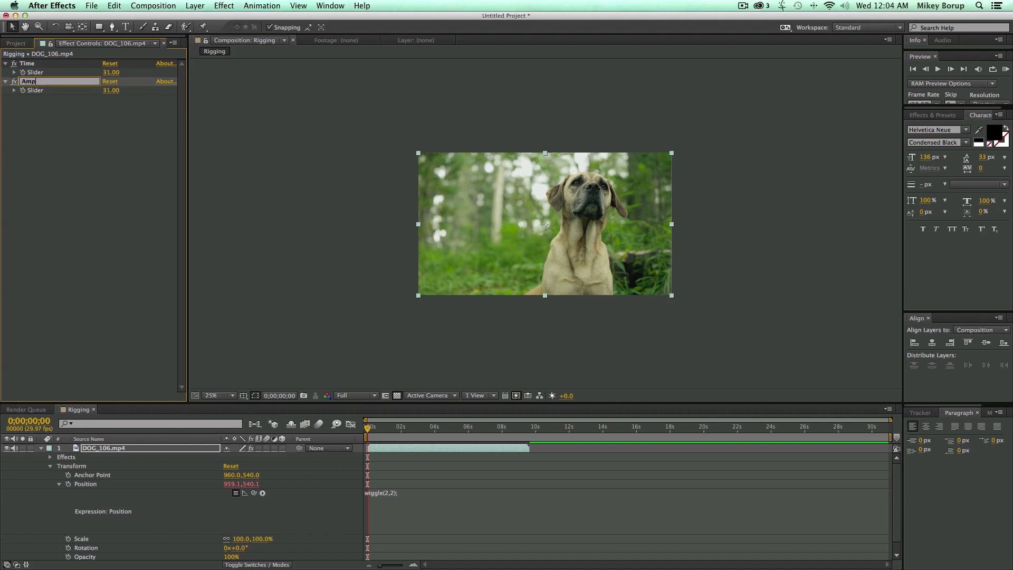
pyautogui.write('mp')
pyautogui.click(57, 123)
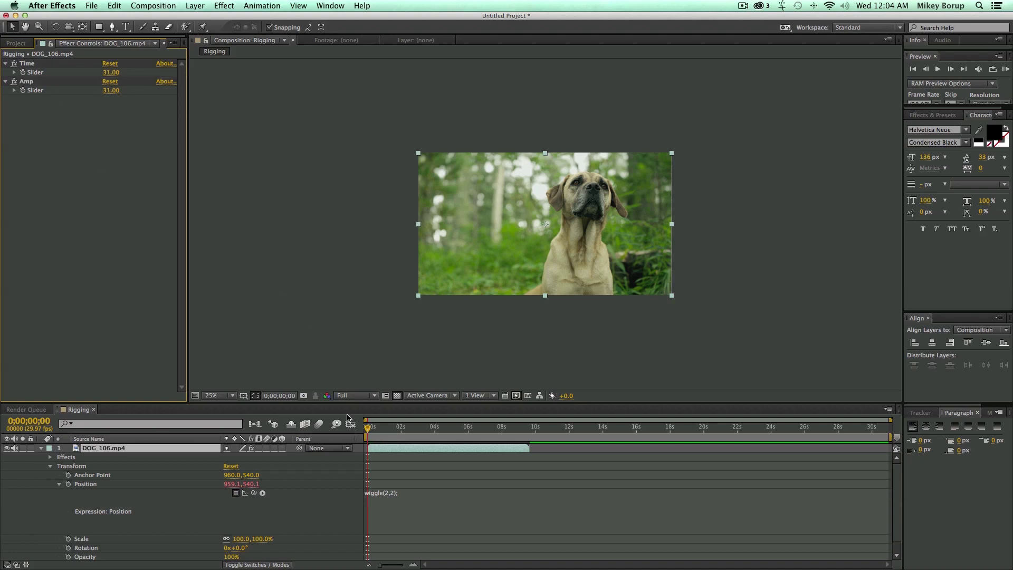
# Step: Link the wiggle frequency to the Time slider and the amplitude to the Amp slider
pyautogui.click(395, 497)
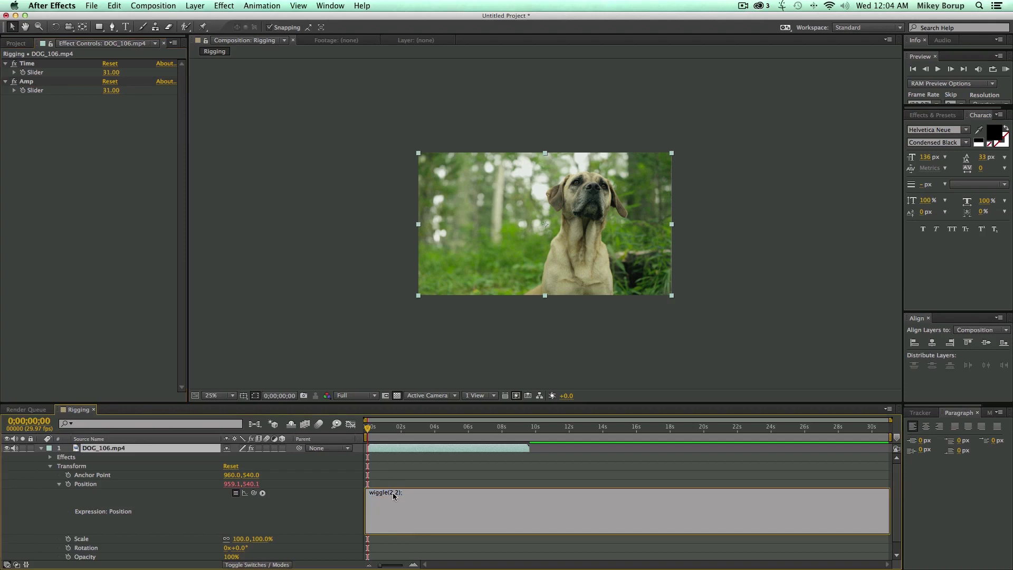
pyautogui.doubleClick(391, 492)
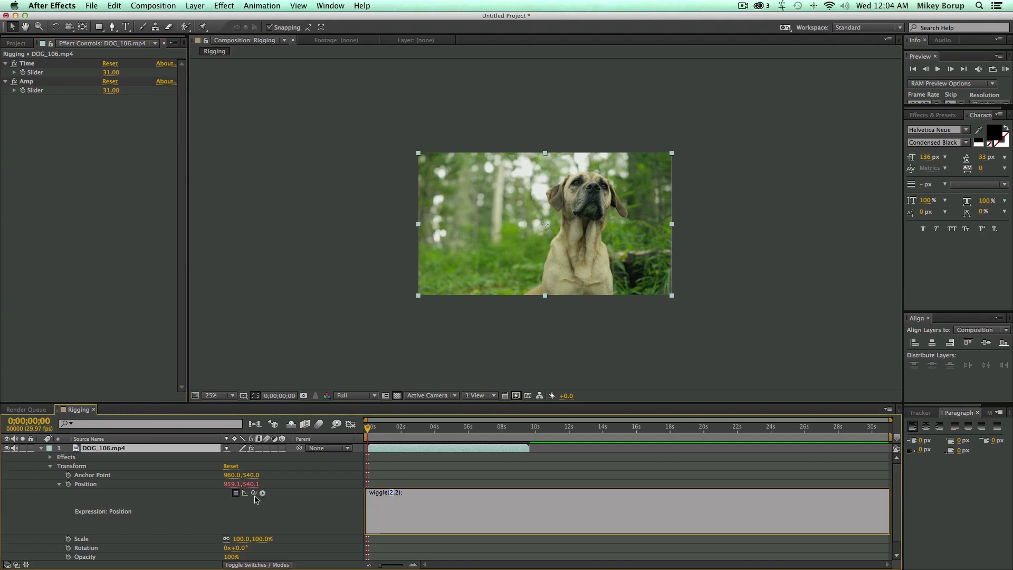
pyautogui.moveTo(254, 492); pyautogui.dragTo(44, 75)
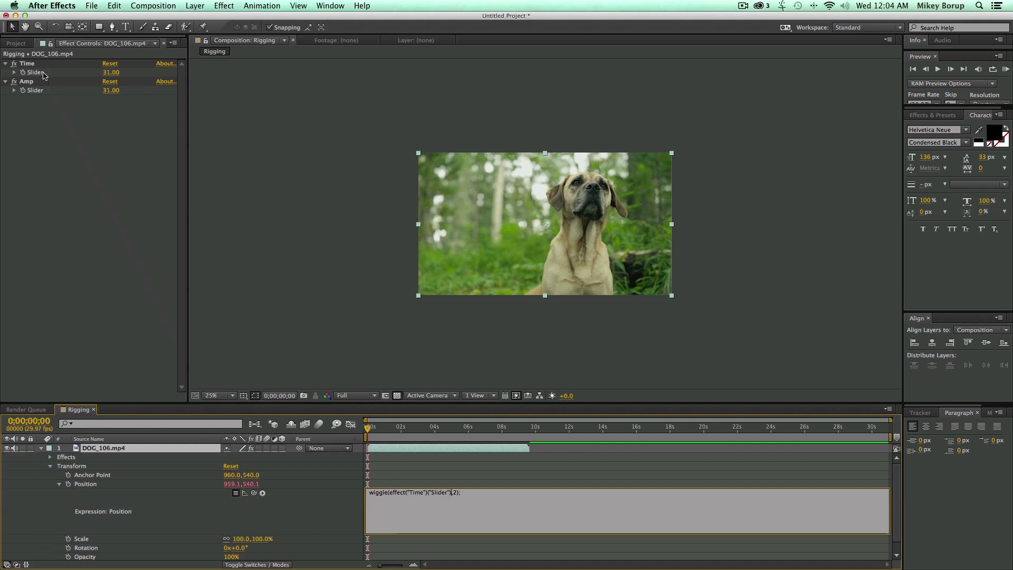
pyautogui.doubleClick(454, 492)
pyautogui.moveTo(254, 493); pyautogui.dragTo(34, 91)
pyautogui.click(515, 474)
pyautogui.press('space')
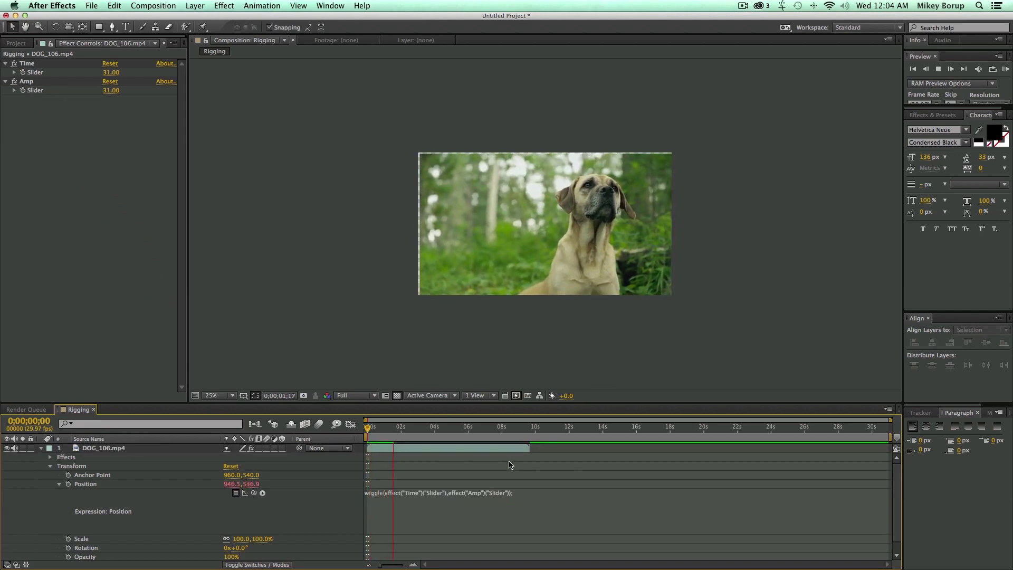
# Step: Try Amp at 366 and 2 with previews, then raise Amp to 74
pyautogui.moveTo(111, 90); pyautogui.dragTo(277, 143)
pyautogui.press('space')
pyautogui.press('space')
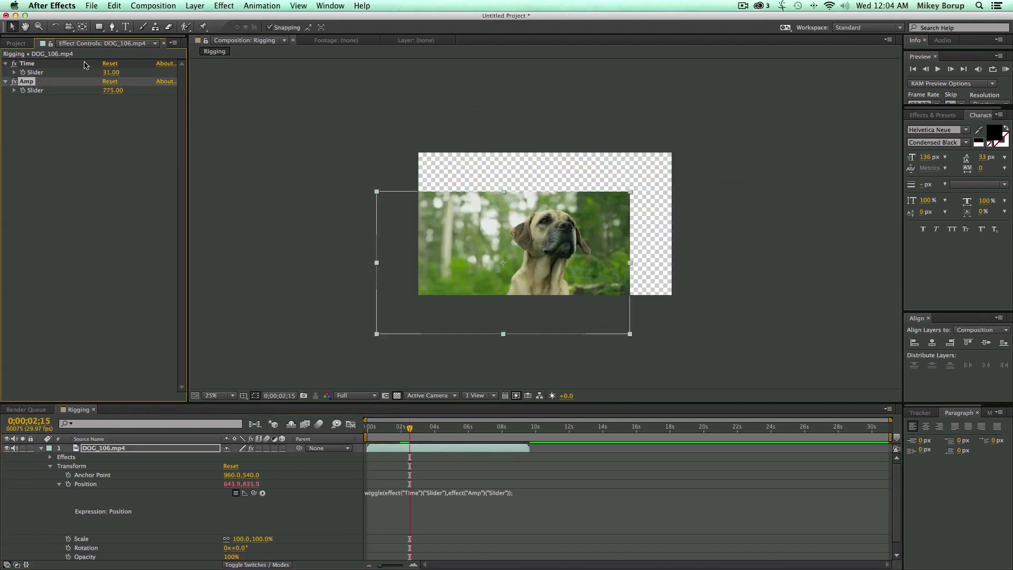
pyautogui.click(112, 91)
pyautogui.write('2')
pyautogui.press('Return')
pyautogui.press('space')
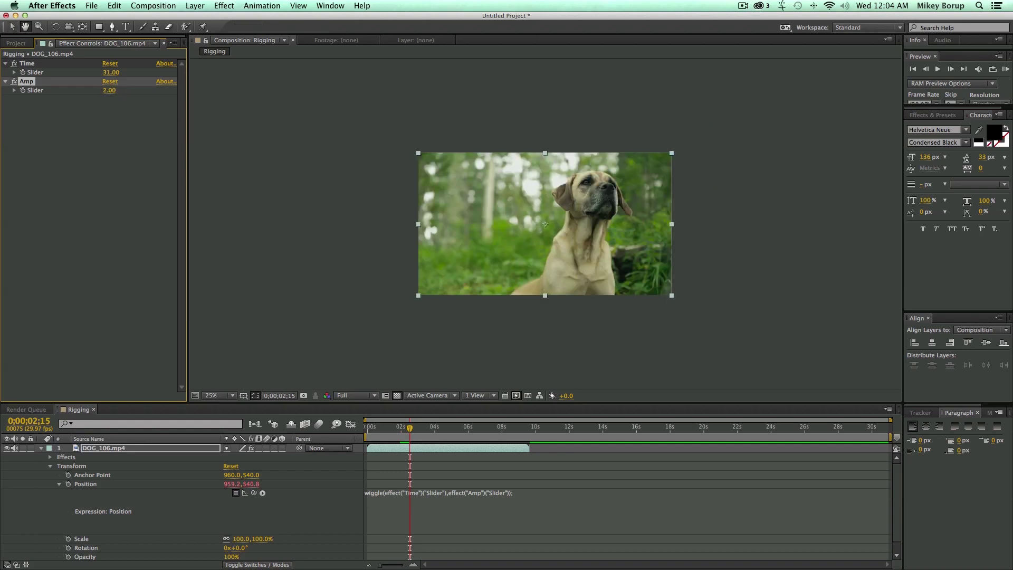
pyautogui.press('space')
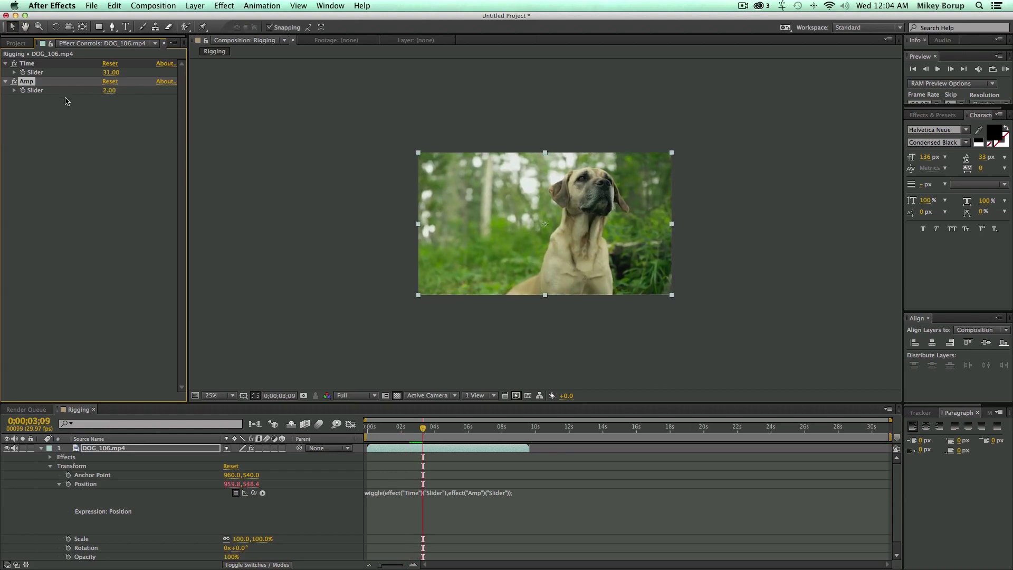
pyautogui.moveTo(108, 93); pyautogui.dragTo(472, 90)
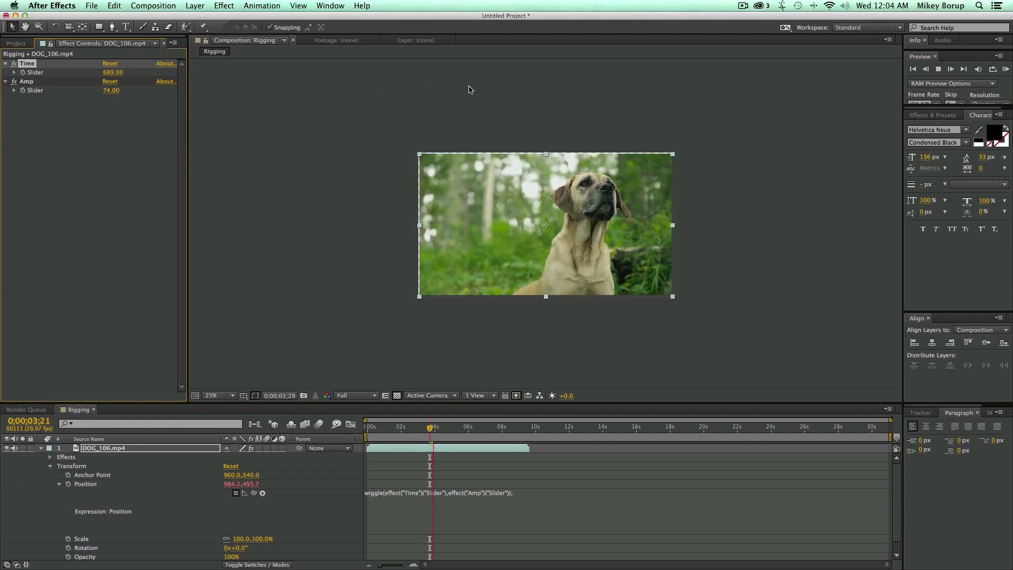
# Step: Set Time to 2 and preview the shake
pyautogui.click(109, 72)
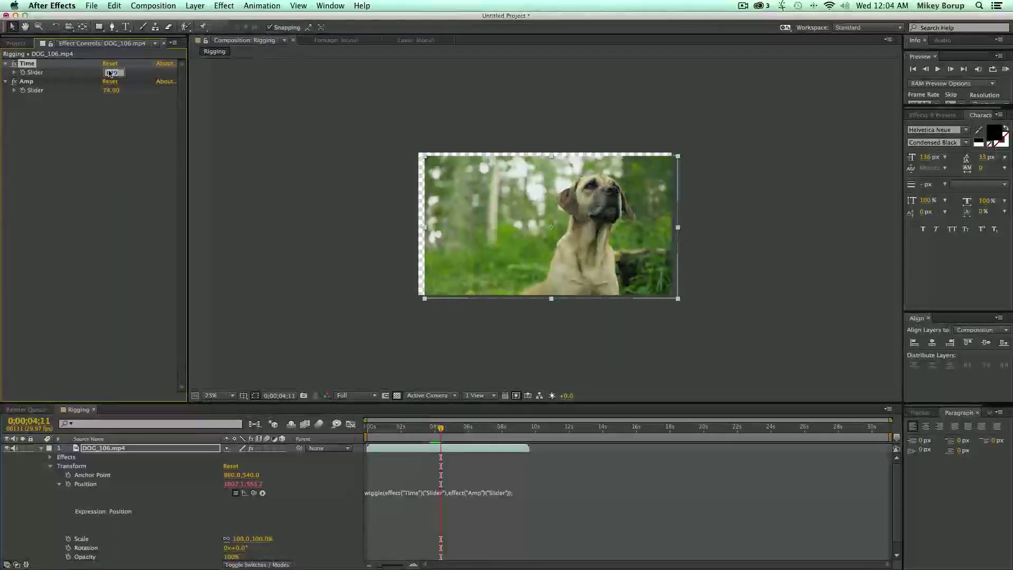
pyautogui.write('2')
pyautogui.press('Return')
pyautogui.press('space')
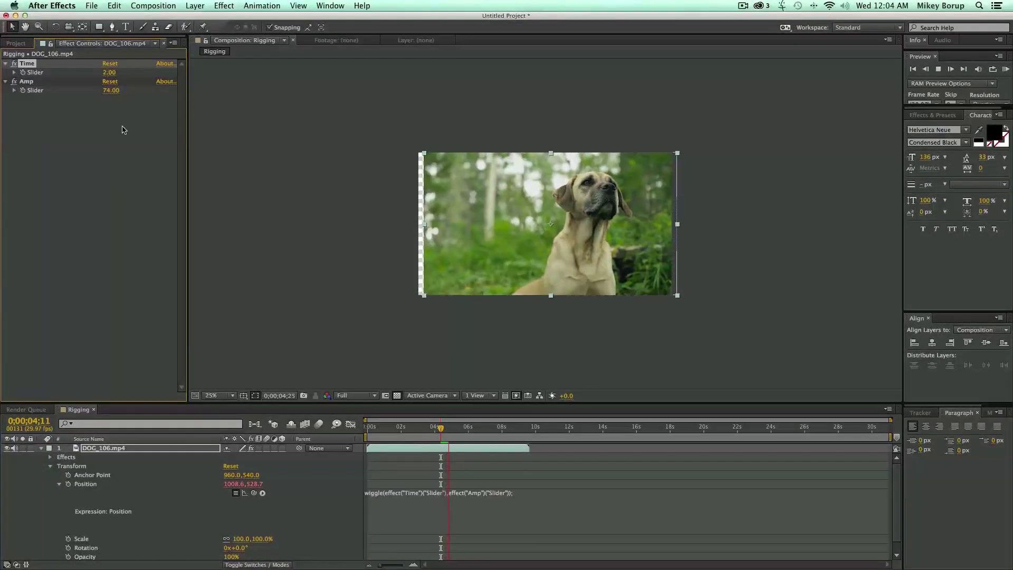
pyautogui.press('space')
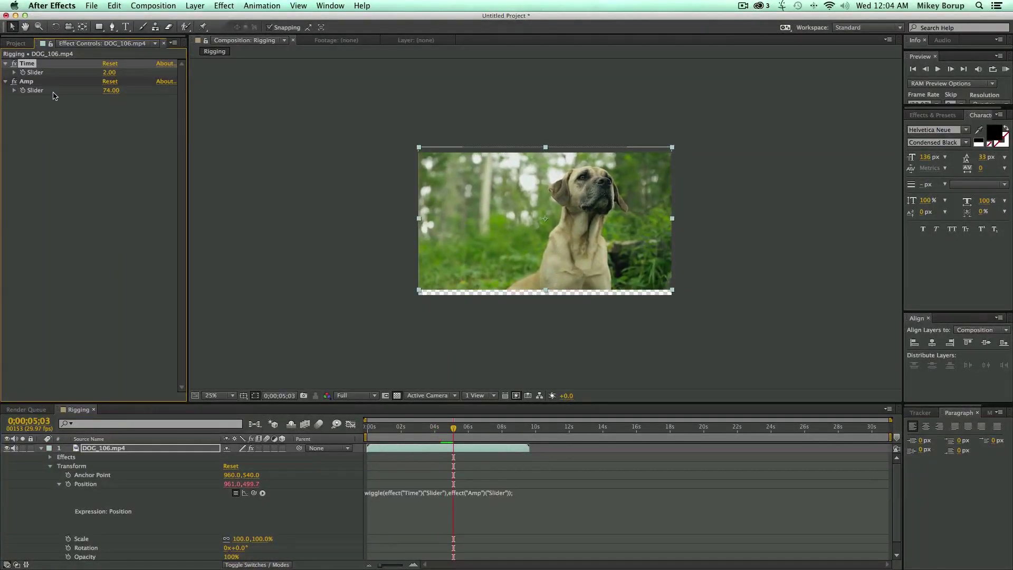
pyautogui.press('space')
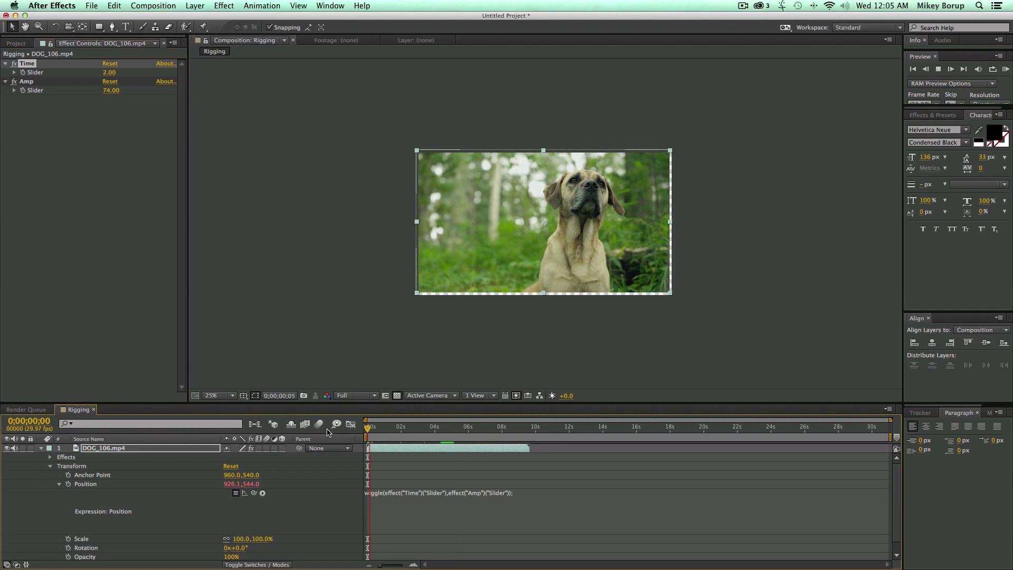
# Step: Set both Time and Amp to 0 and preview the still footage
pyautogui.click(109, 72)
pyautogui.write('0')
pyautogui.press('Tab')
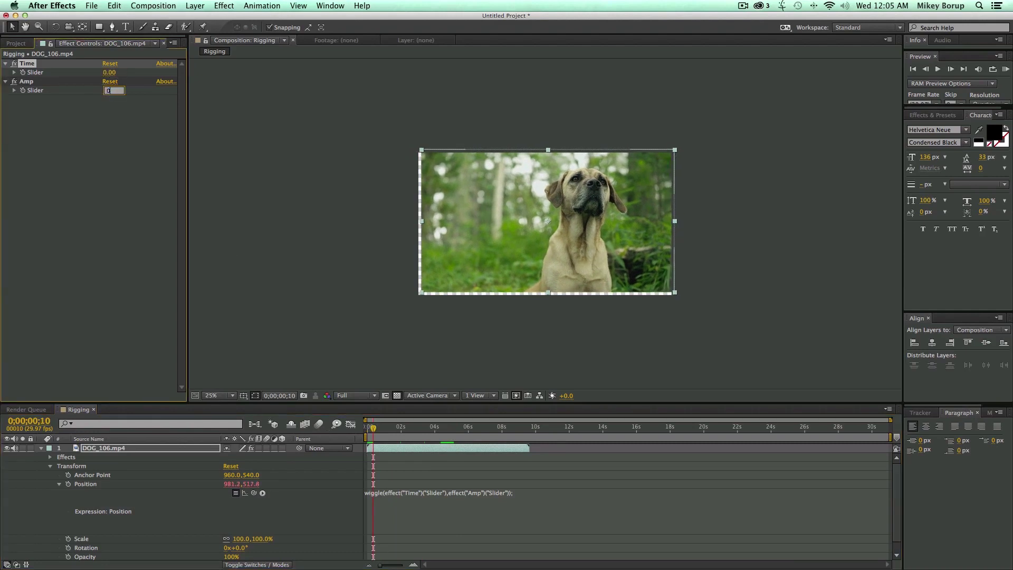
pyautogui.write('0')
pyautogui.press('Return')
pyautogui.press('space')
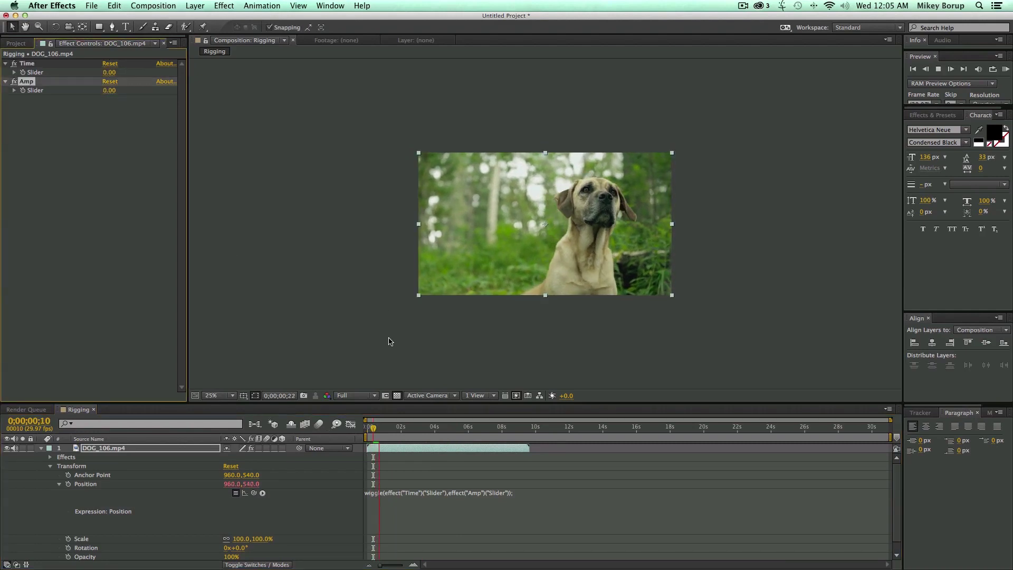
pyautogui.press('space')
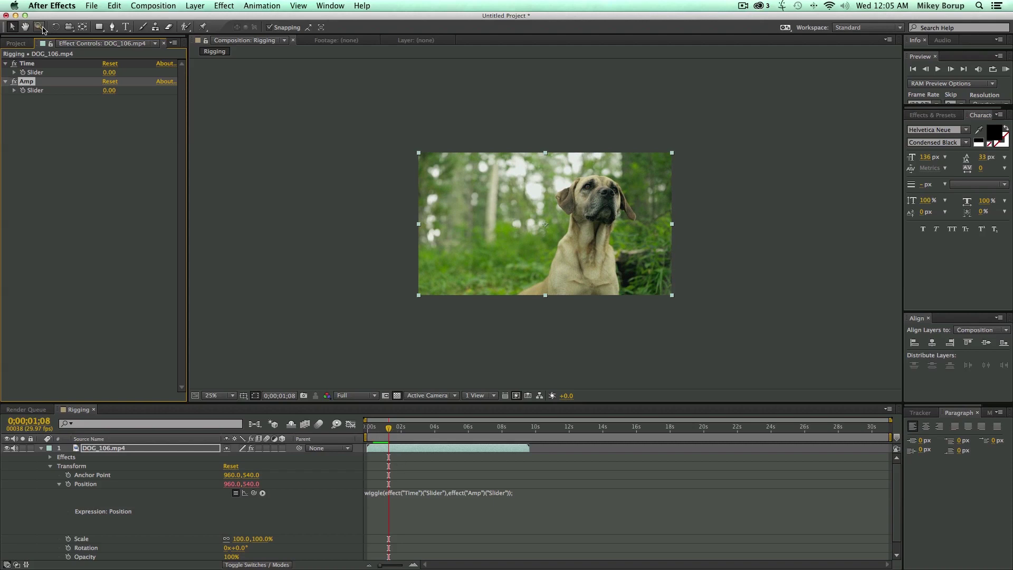
# Step: Two frames later, keyframe Time at 25 and Amp at 100, then preview the shake
pyautogui.click(24, 73)
pyautogui.click(23, 90)
pyautogui.press('pagedown')
pyautogui.press('pagedown')
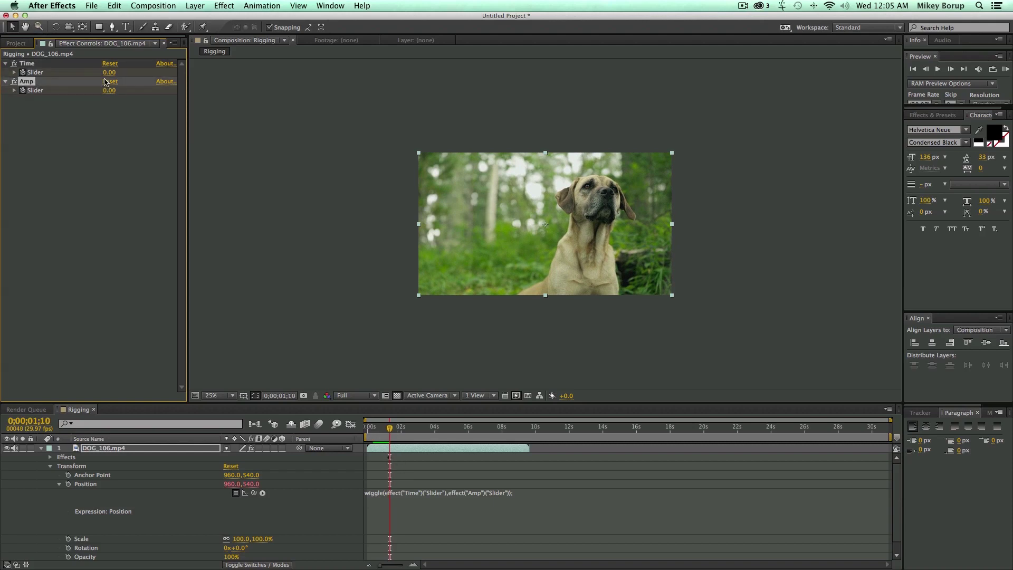
pyautogui.click(108, 73)
pyautogui.press('Tab')
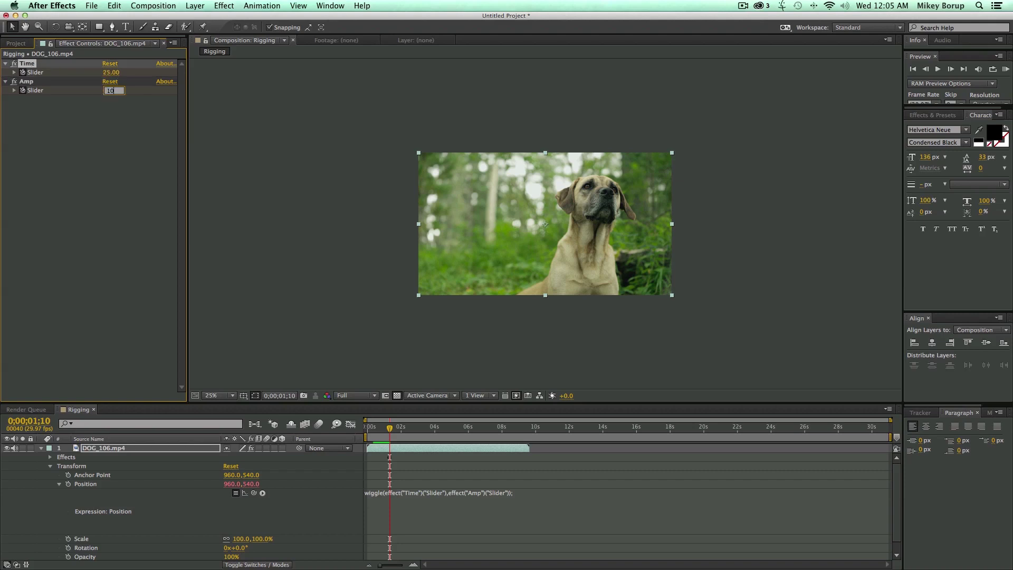
pyautogui.click(415, 482)
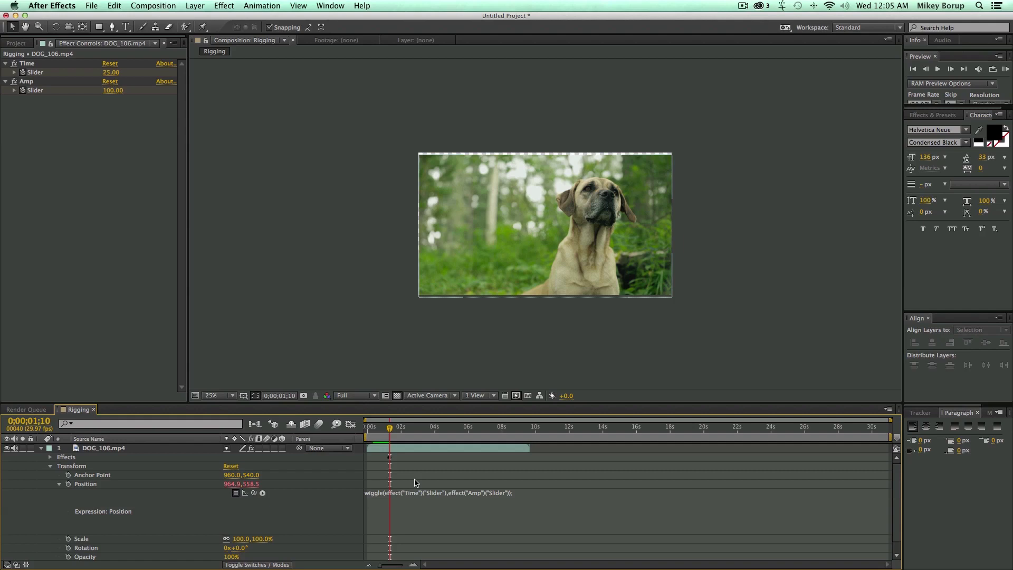
pyautogui.press('space')
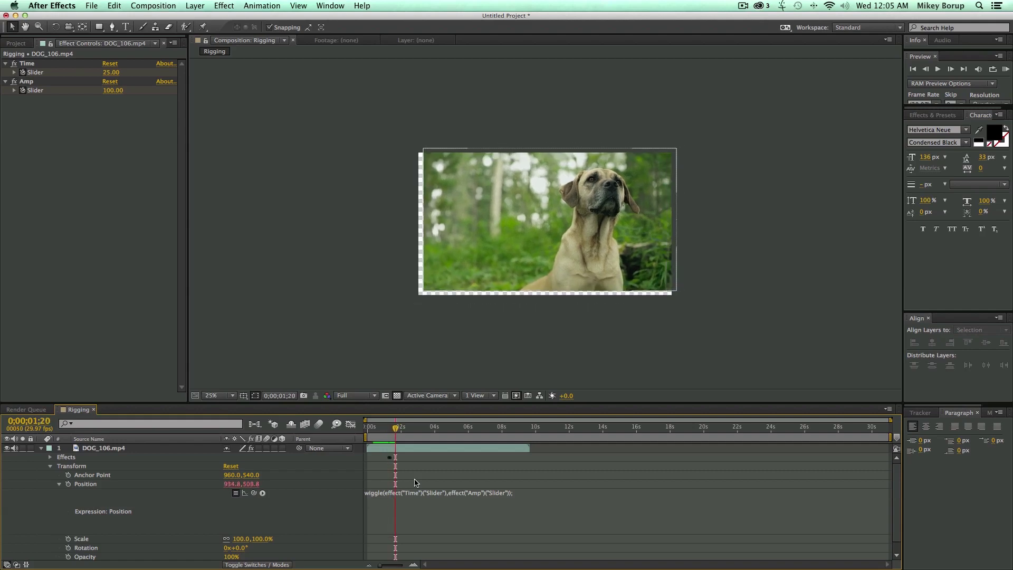
# Step: Set Time and Amp back to 0 and move to frame 27
pyautogui.click(108, 72)
pyautogui.press('Tab')
pyautogui.write('0')
pyautogui.press('Return')
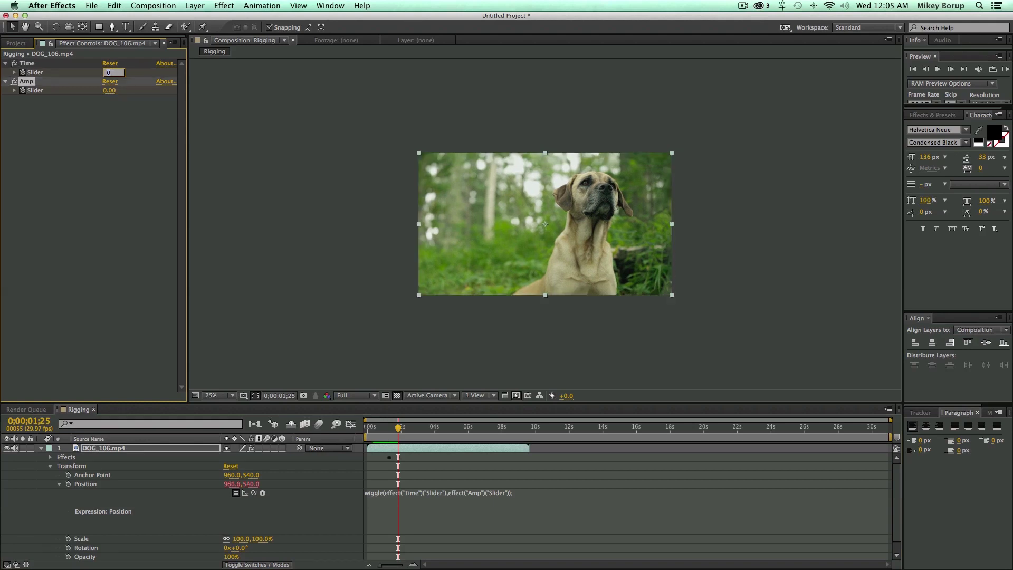
pyautogui.click(383, 427)
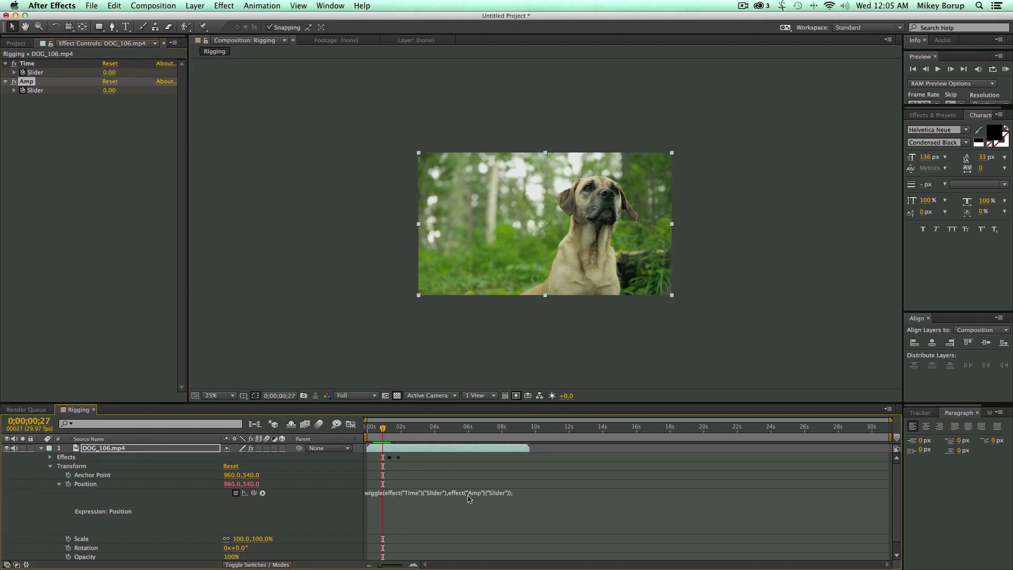
# Step: Restore the slider-linked wiggle expression on Position, collapse Position, and preview
pyautogui.click(465, 512)
pyautogui.press('super+c')
pyautogui.press('BackSpace')
pyautogui.press('super+v')
pyautogui.click(228, 488)
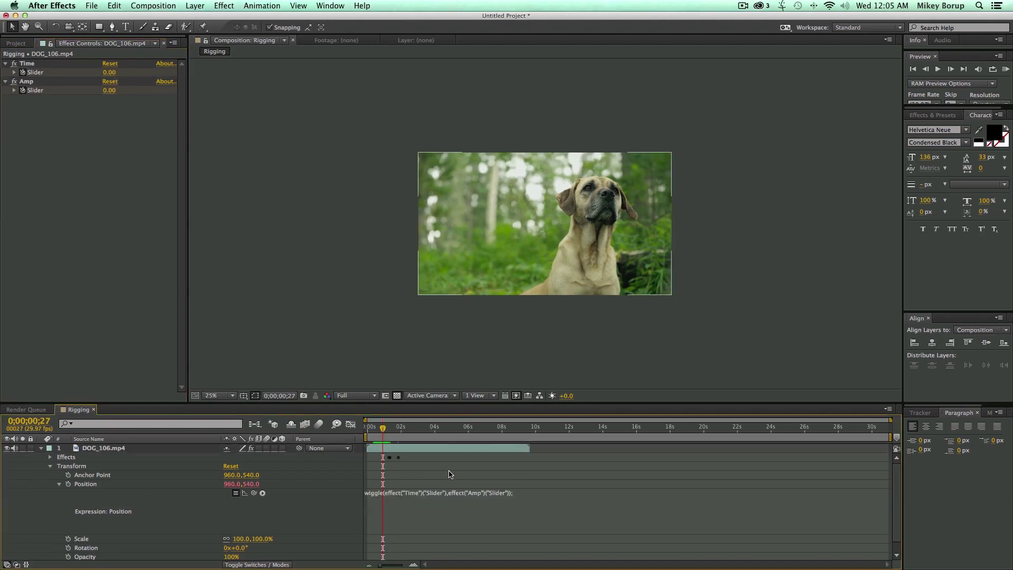
pyautogui.click(58, 484)
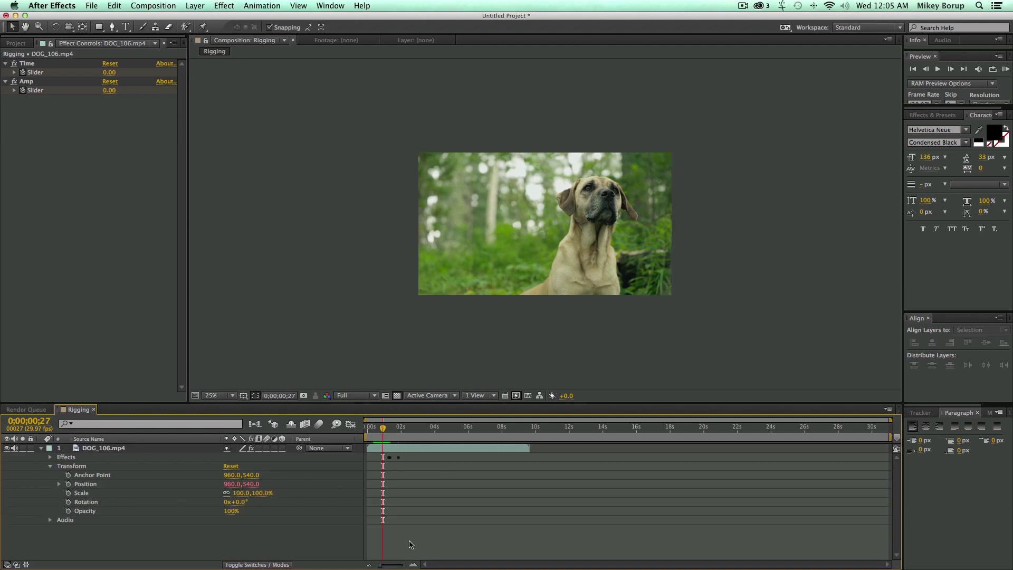
pyautogui.press('space')
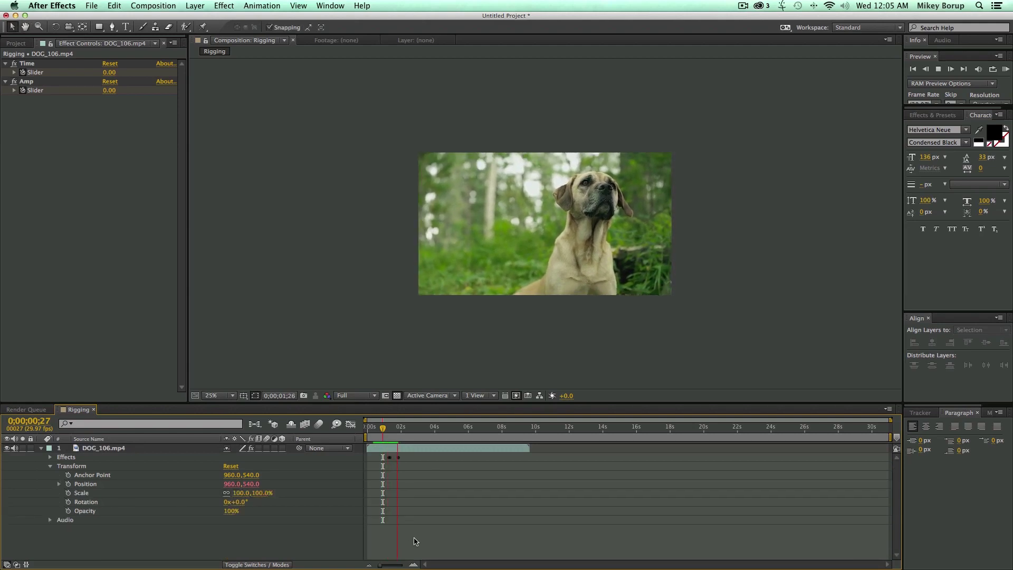
pyautogui.click(390, 428)
pyautogui.press('space')
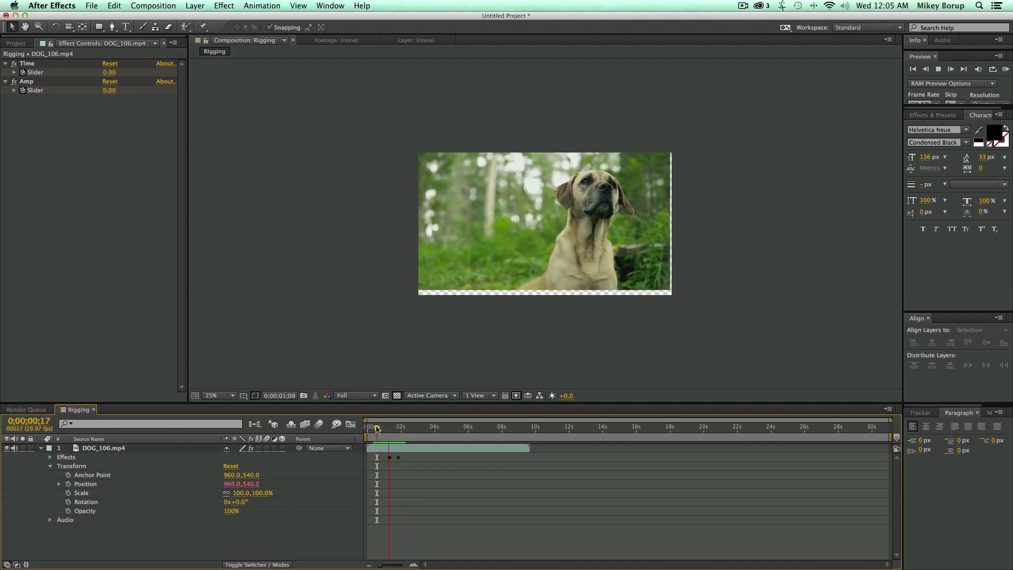
# Step: Turn on motion blur for the DOG_106.mp4 layer and the composition, then preview
pyautogui.press('space')
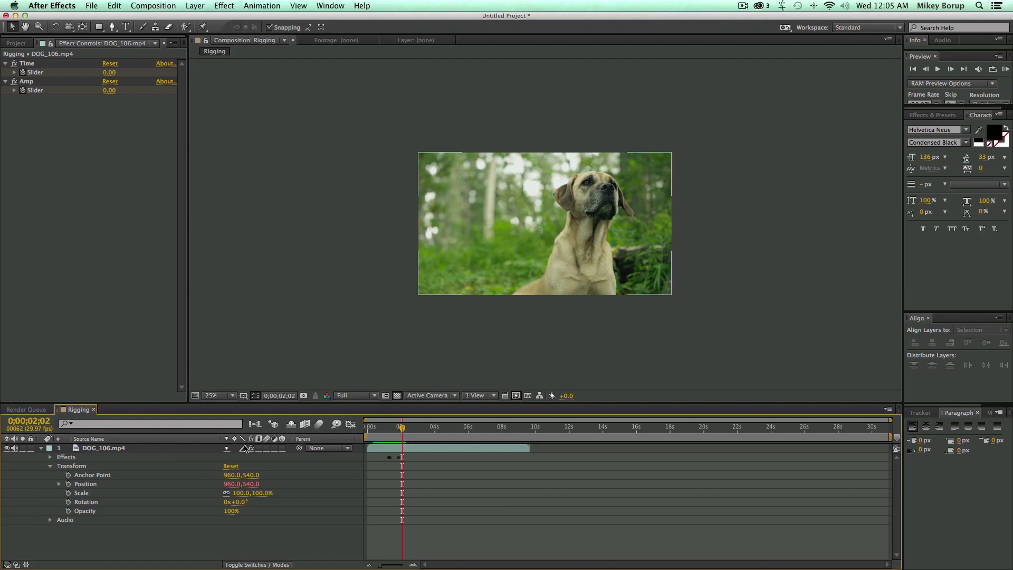
pyautogui.click(266, 448)
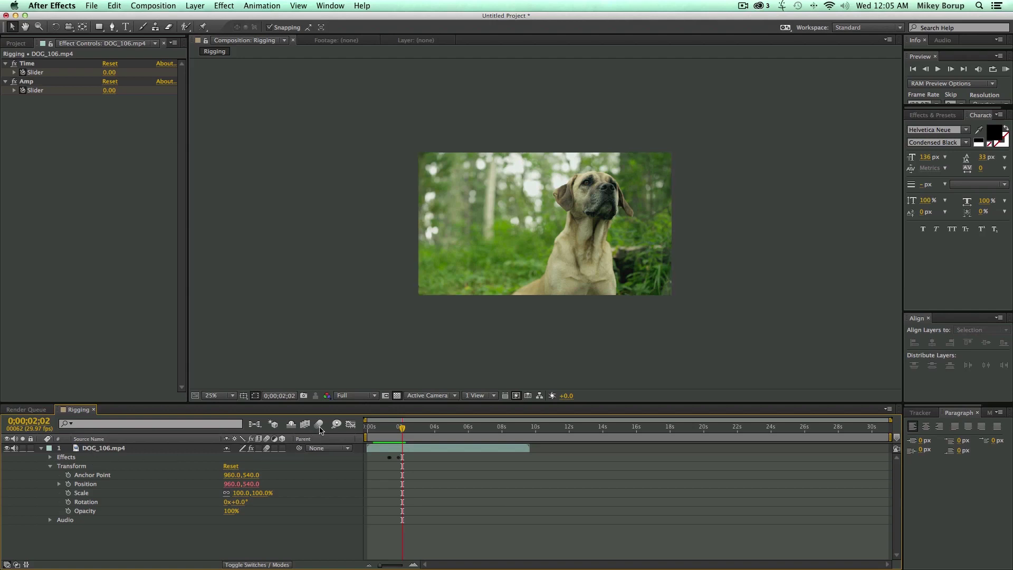
pyautogui.click(319, 424)
pyautogui.click(383, 429)
pyautogui.press('space')
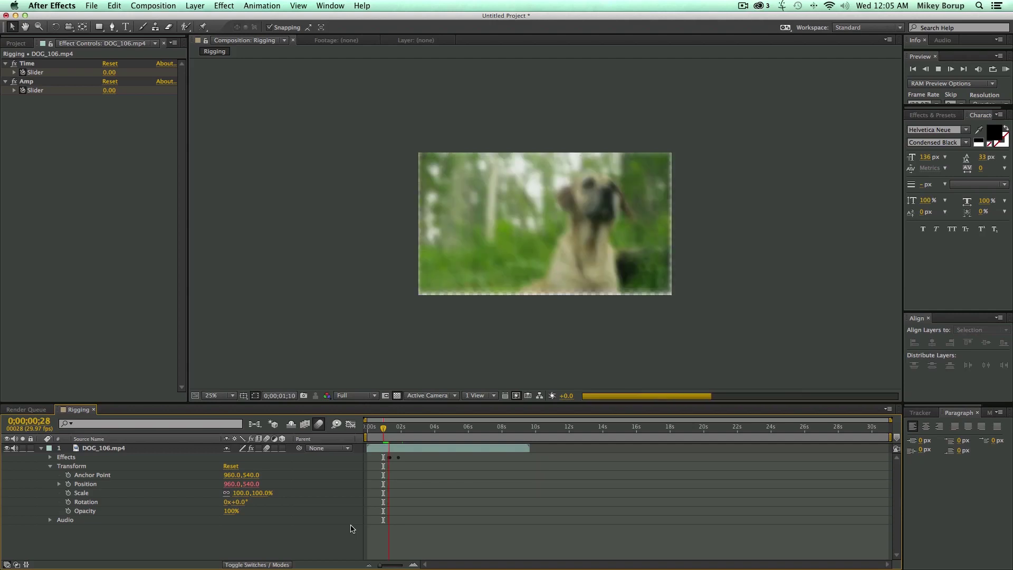
# Step: Set the viewer magnification to Fit up to 100% and inspect the blur frame by frame
pyautogui.click(209, 396)
pyautogui.click(238, 412)
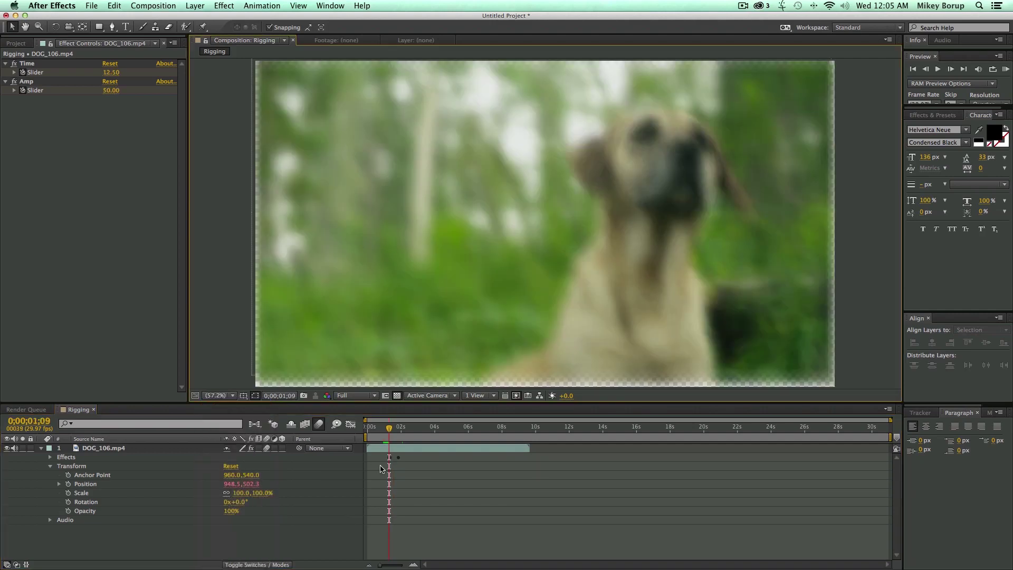
pyautogui.press('space')
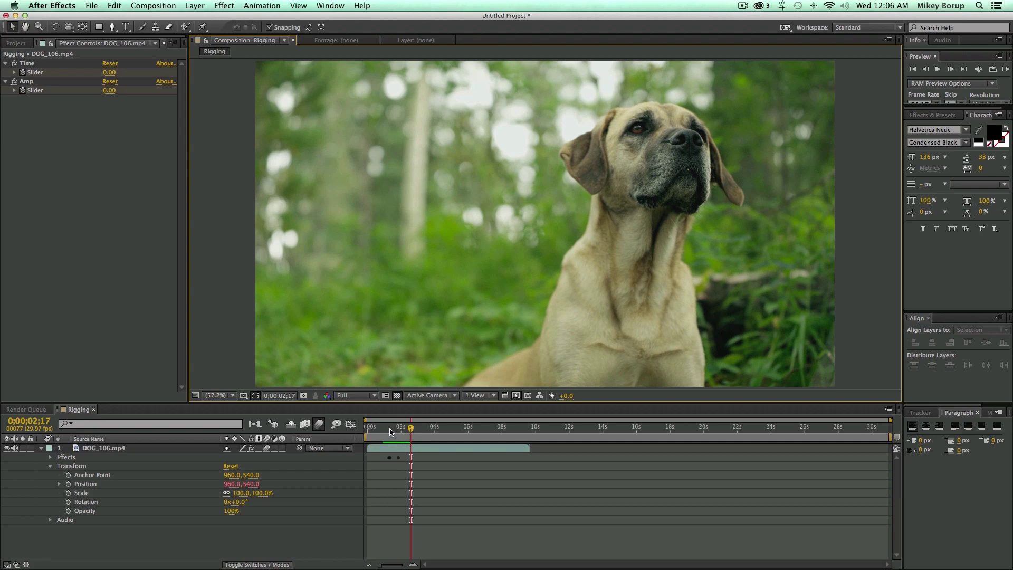
pyautogui.click(389, 429)
pyautogui.click(388, 428)
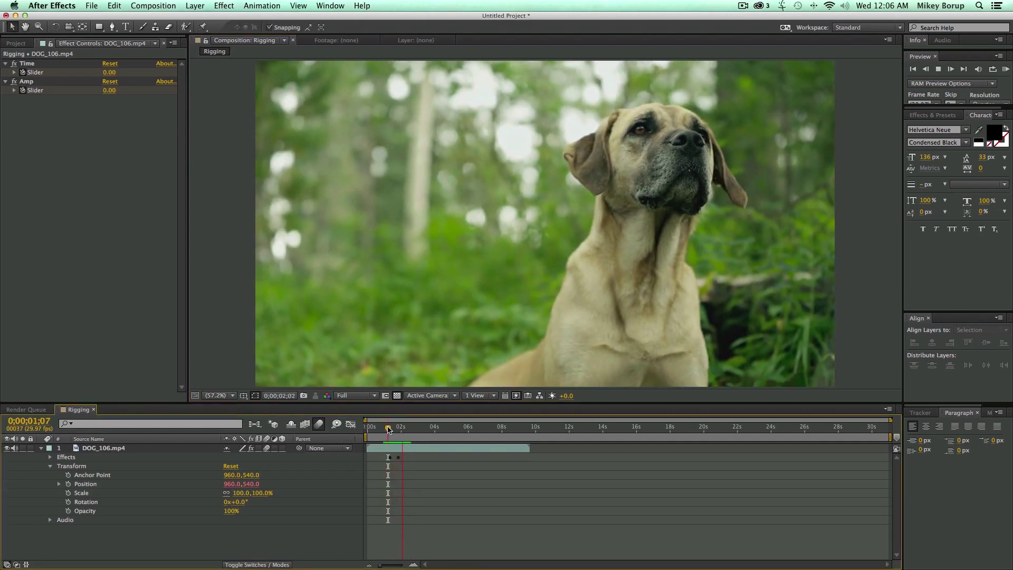
pyautogui.moveTo(388, 429); pyautogui.dragTo(388, 428)
pyautogui.press('space')
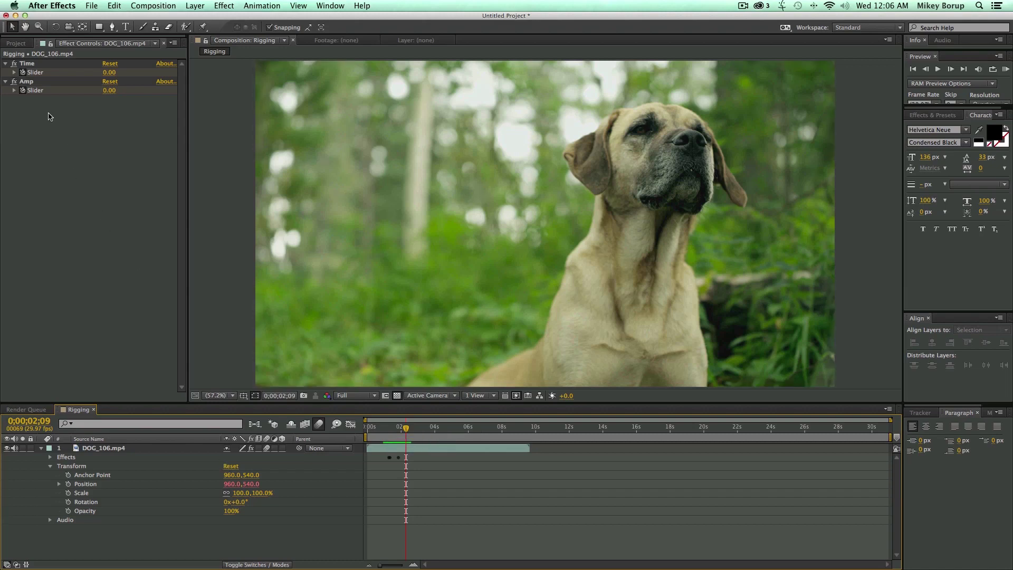
# Step: Remove the Time and Amp keyframes, return to the start, and preview
pyautogui.click(23, 90)
pyautogui.click(23, 72)
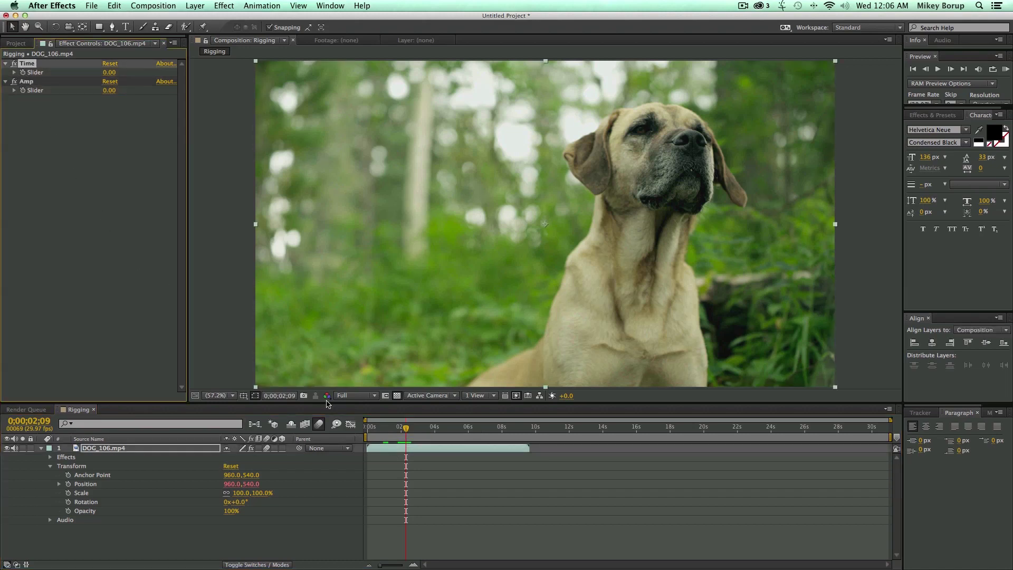
pyautogui.click(450, 487)
pyautogui.moveTo(402, 434); pyautogui.dragTo(351, 430)
pyautogui.press('h')
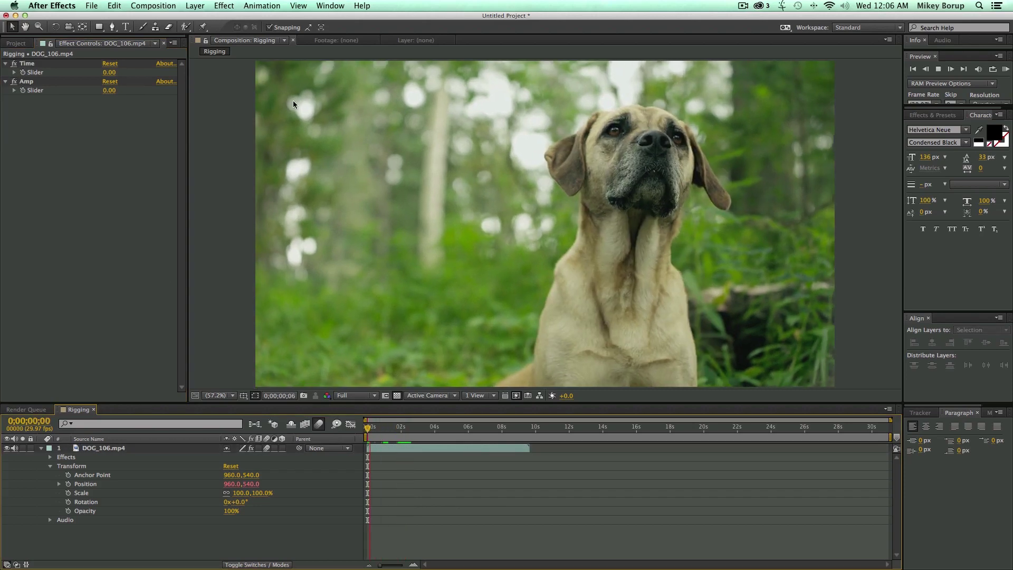
pyautogui.press('space')
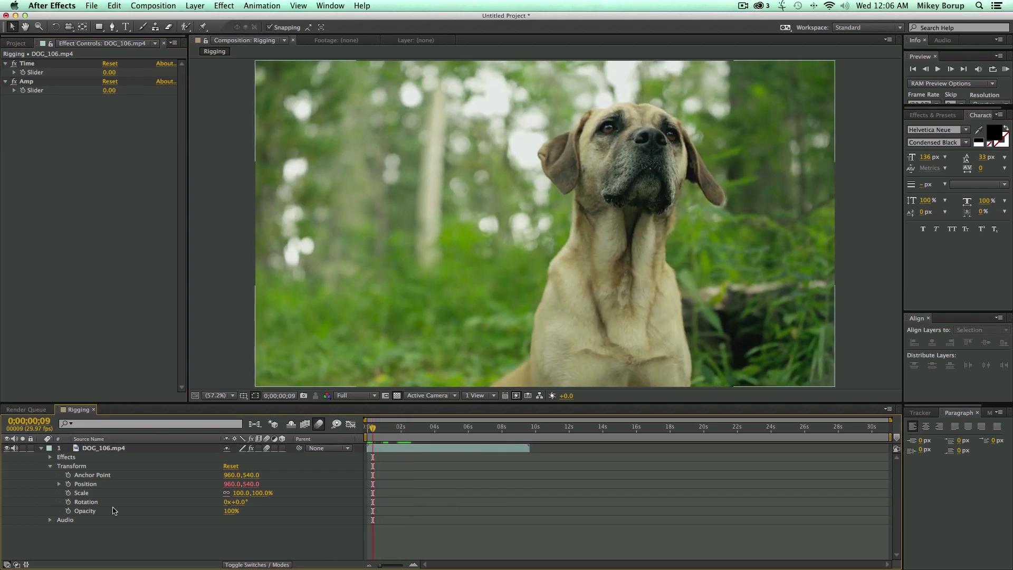
pyautogui.press('space')
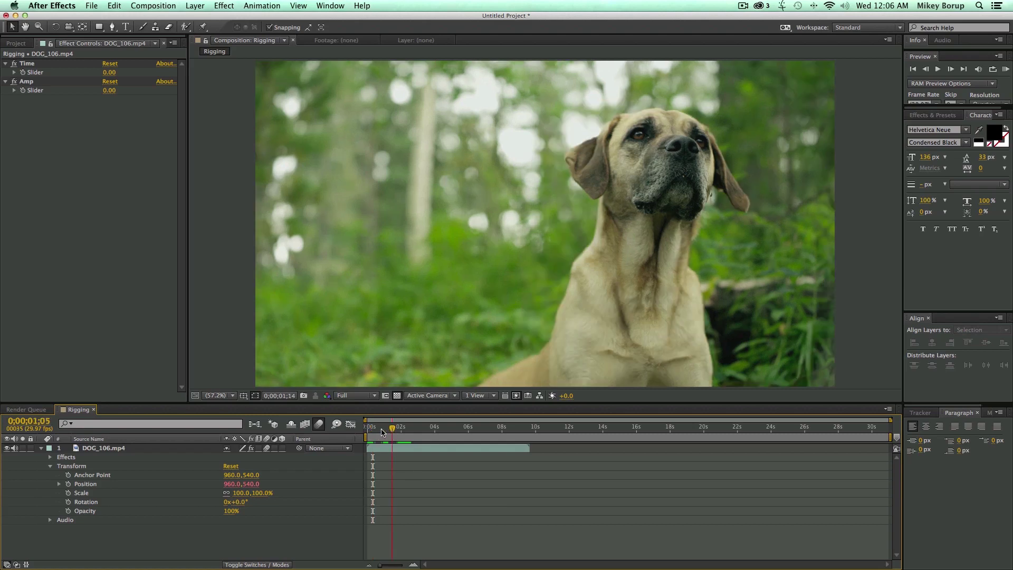
pyautogui.press('Home')
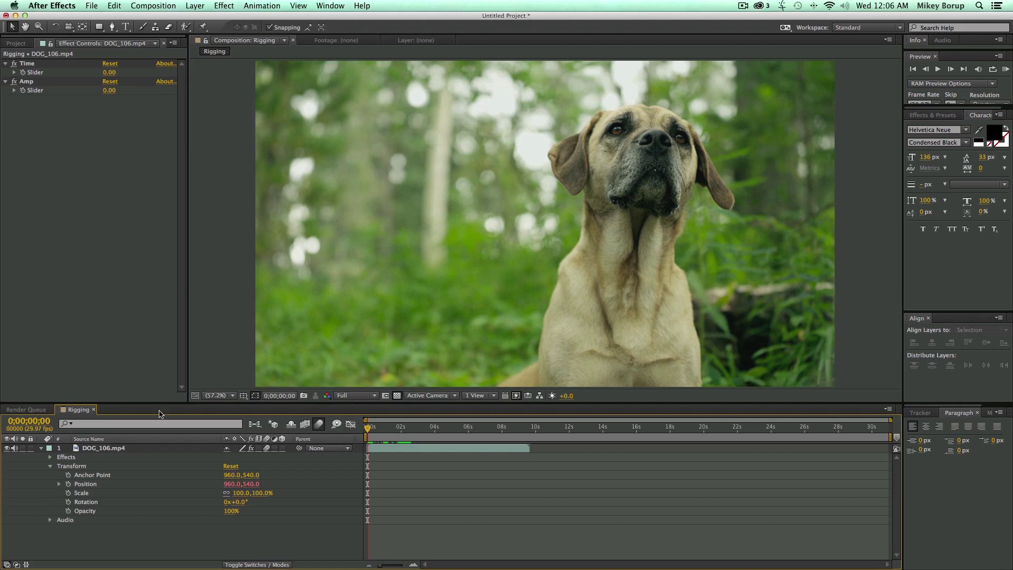
# Step: Reveal the layer's effects and select Time, Amp and Position
pyautogui.click(50, 457)
pyautogui.click(77, 467)
pyautogui.keyDown('super'); pyautogui.click(85, 475); pyautogui.keyUp('super')
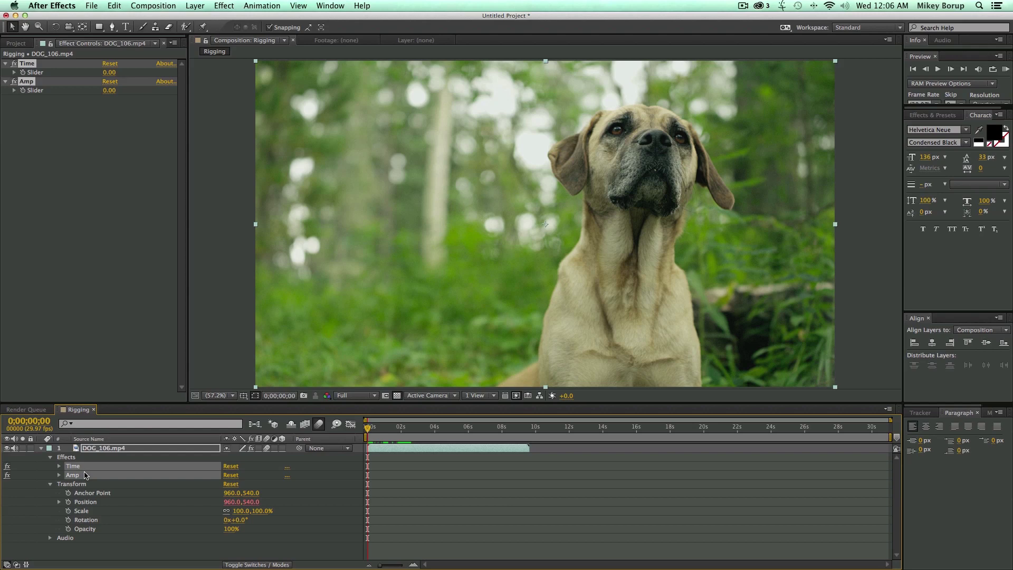
pyautogui.keyDown('super'); pyautogui.click(98, 503); pyautogui.keyUp('super')
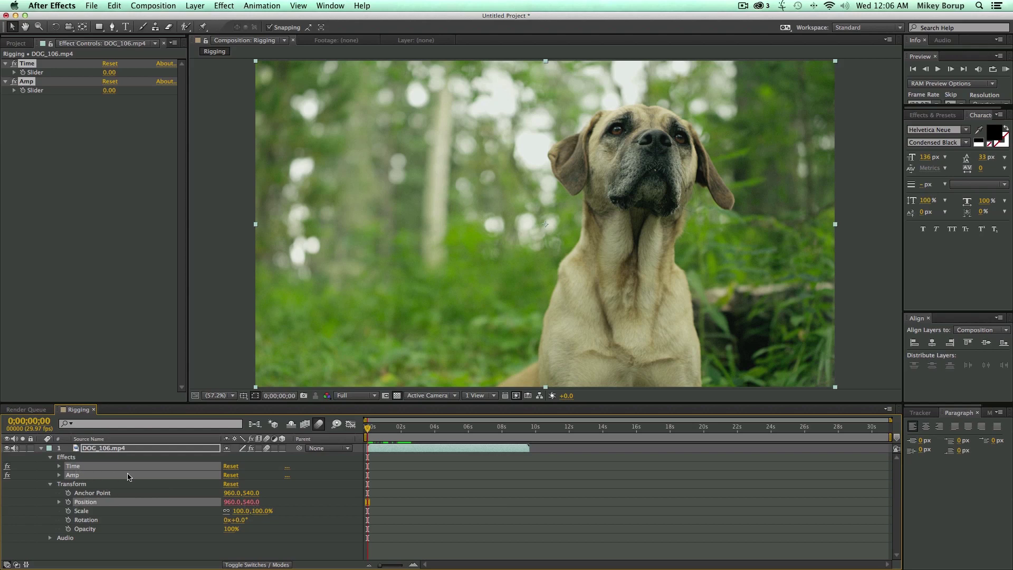
# Step: Save the selected properties as the animation preset 'Wiggle control'
pyautogui.click(258, 7)
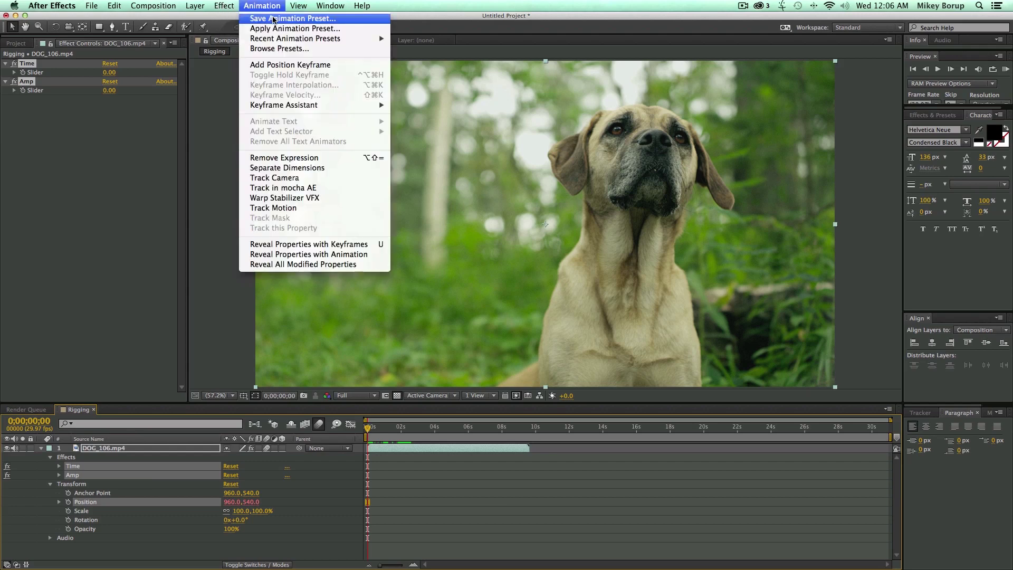
pyautogui.click(273, 19)
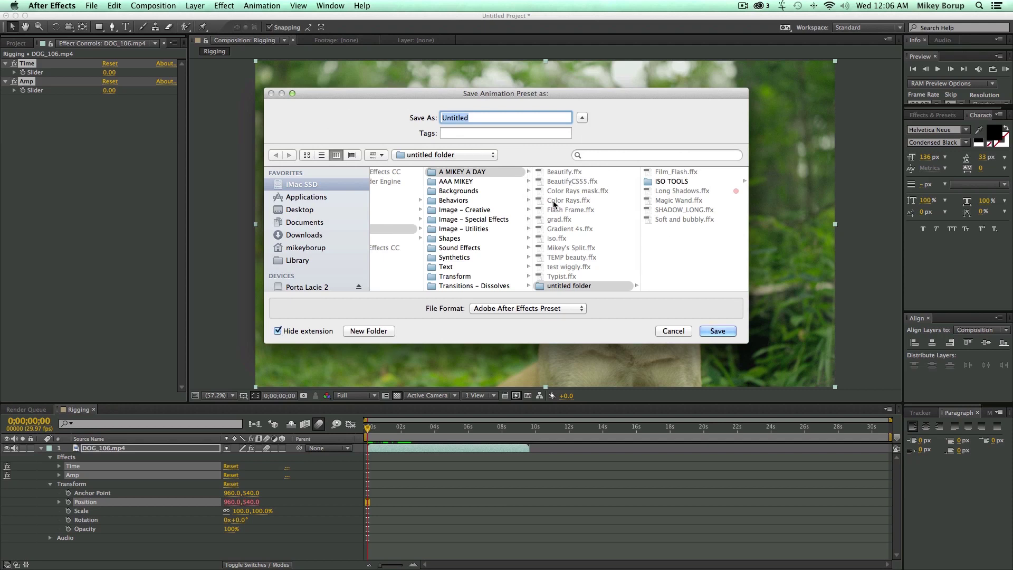
pyautogui.write('Wiggle control')
pyautogui.press('Return')
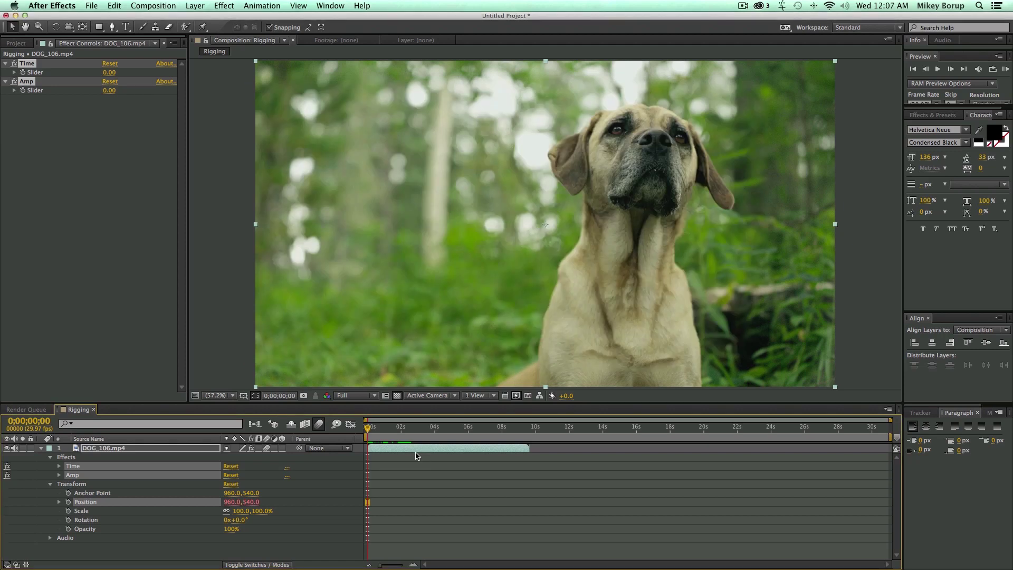
# Step: Delete the Time and Amp effects from the dog layer
pyautogui.click(144, 546)
pyautogui.click(93, 503)
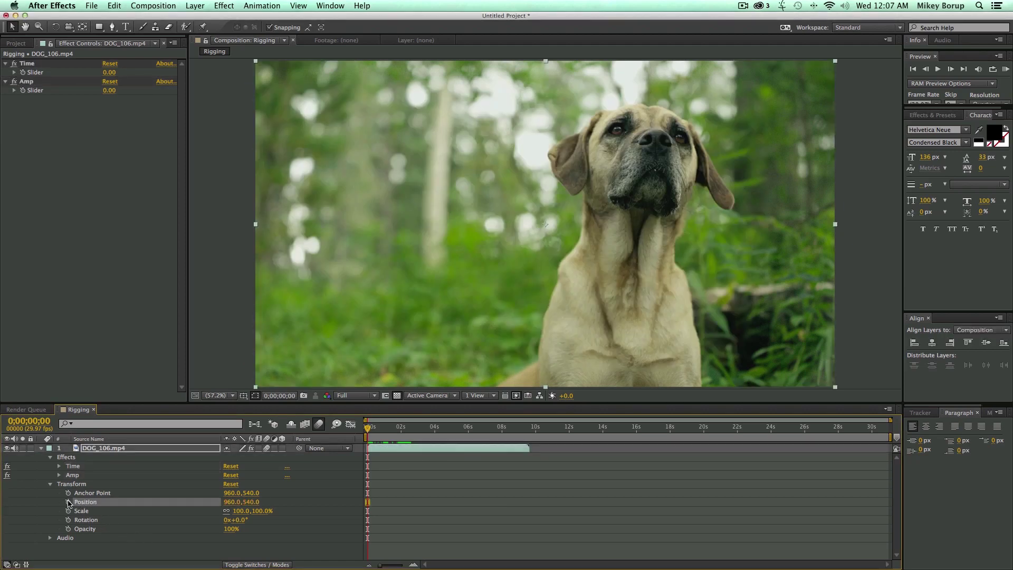
pyautogui.click(77, 475)
pyautogui.click(76, 466)
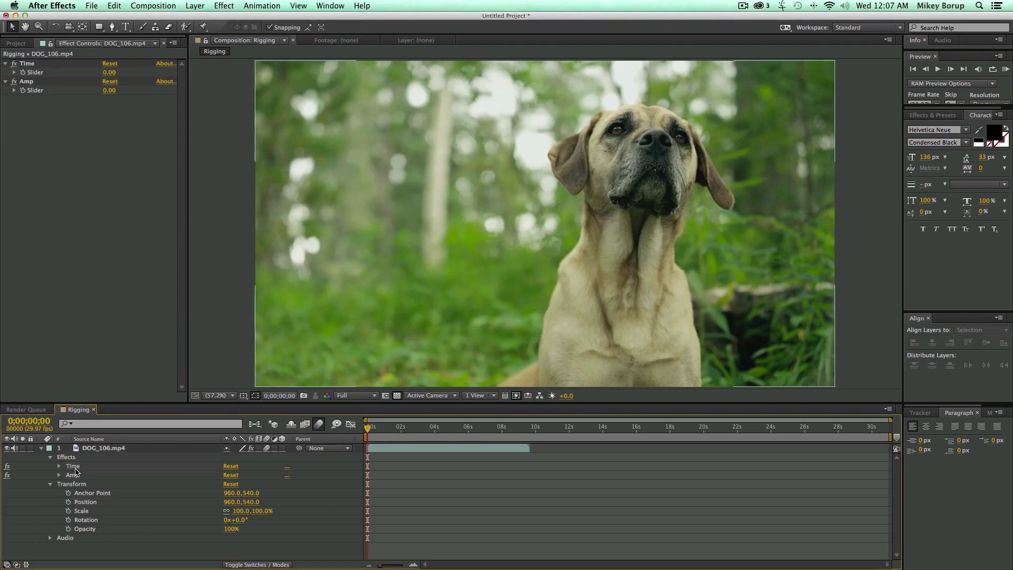
pyautogui.keyDown('shift'); pyautogui.click(76, 475); pyautogui.keyUp('shift')
pyautogui.press('Delete')
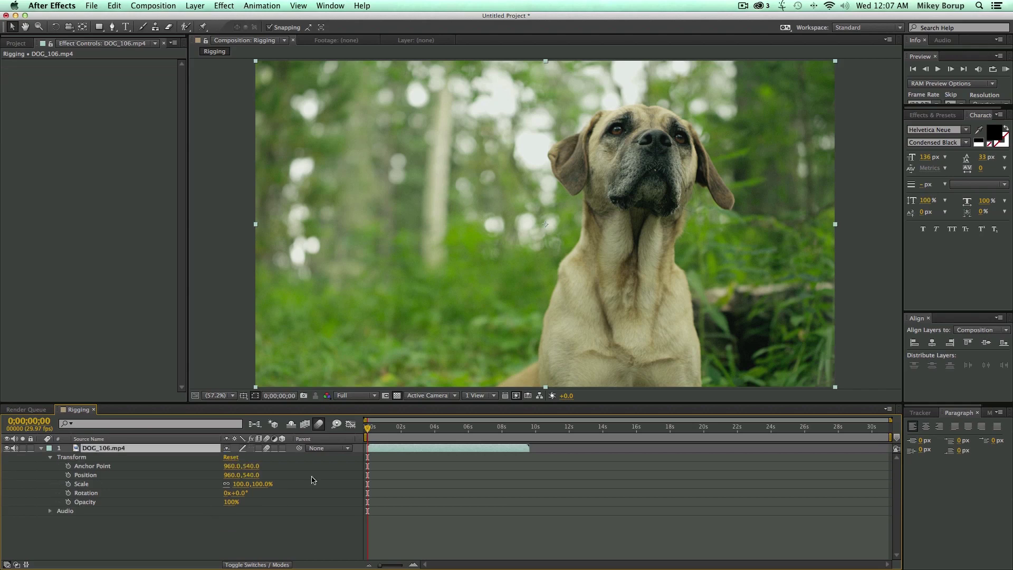
pyautogui.click(505, 544)
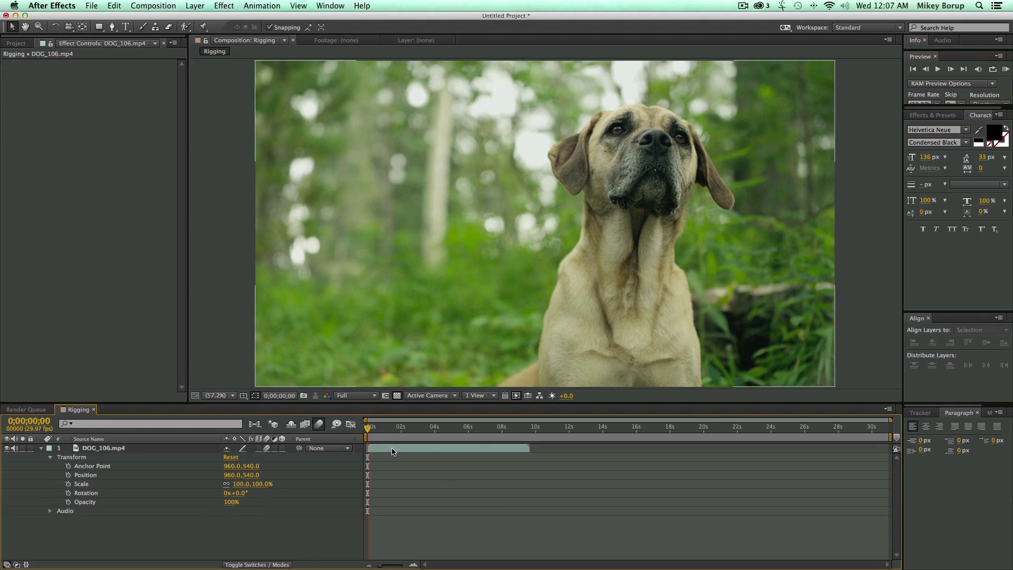
# Step: Search 'wiggle' in Effects & Presets and apply Wiggle control to the dog footage
pyautogui.click(933, 116)
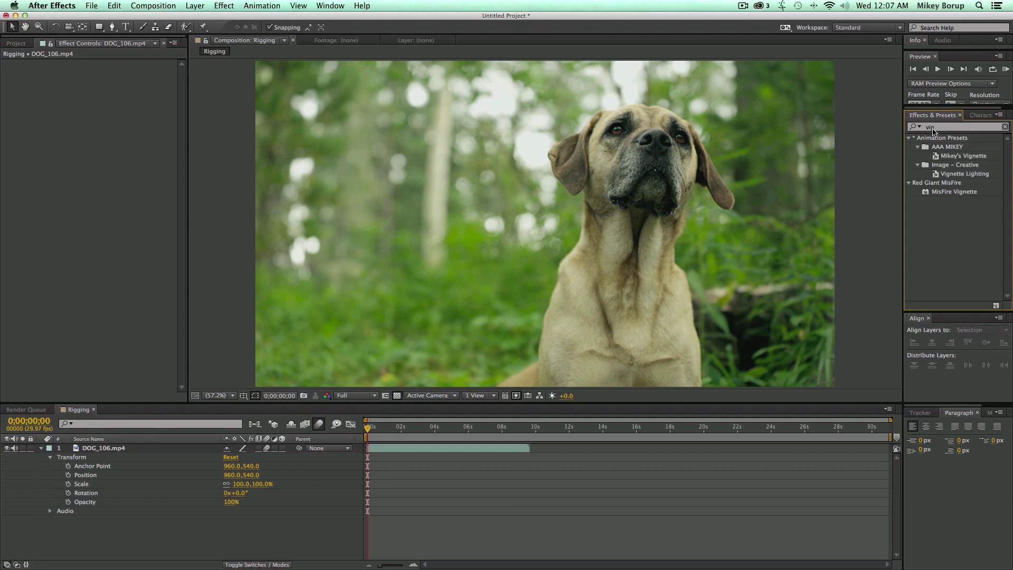
pyautogui.click(954, 128)
pyautogui.write('wiggle')
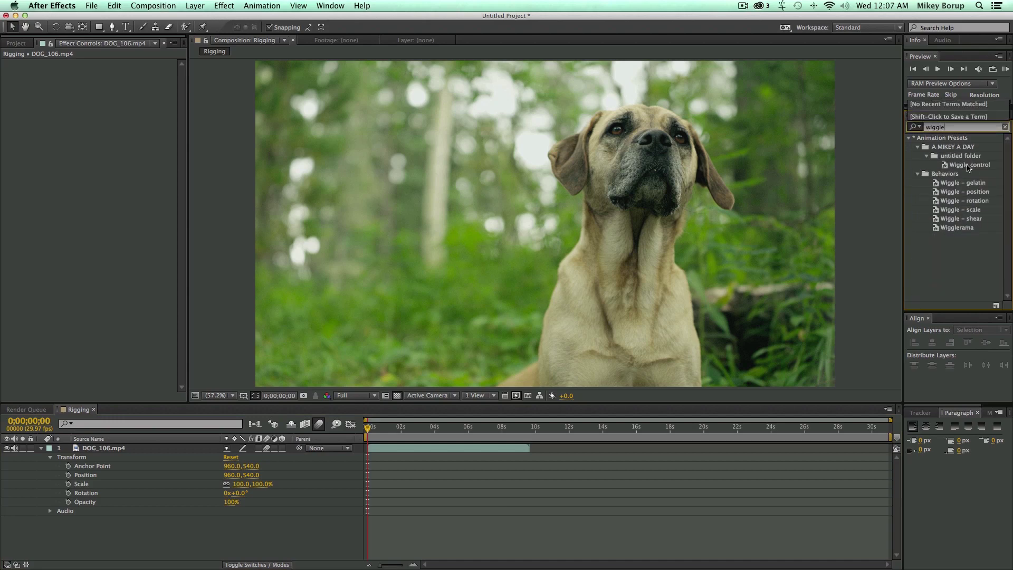
pyautogui.click(979, 165)
pyautogui.click(972, 166)
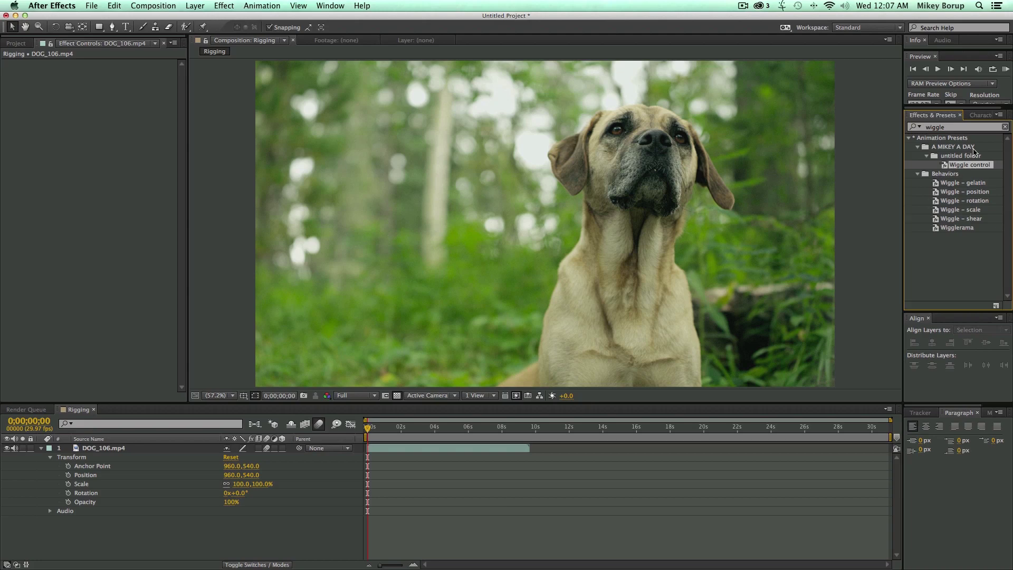
pyautogui.moveTo(948, 165); pyautogui.dragTo(569, 362)
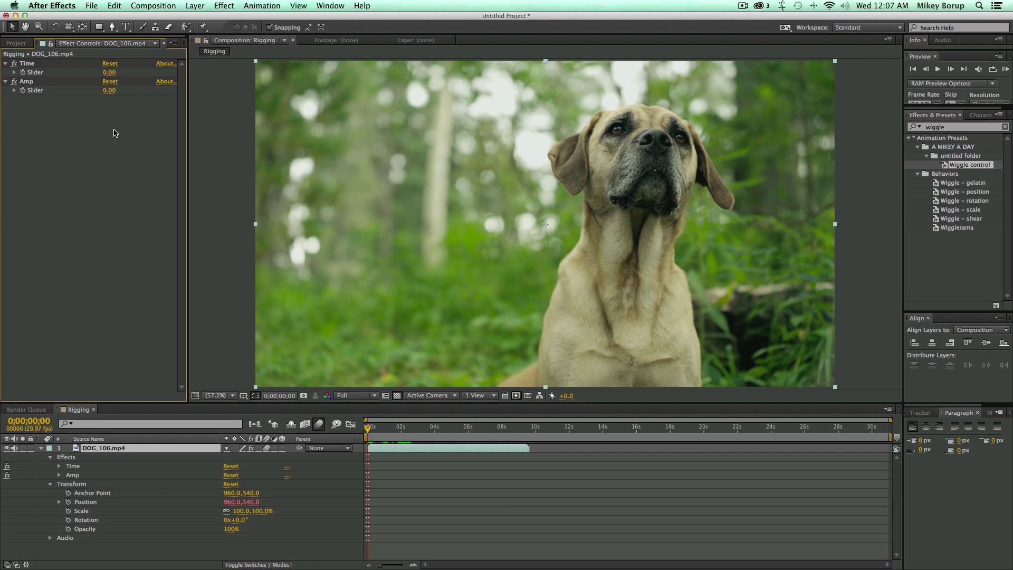
# Step: Set Time to 73 and Amp to 59, then preview the shake
pyautogui.moveTo(110, 72); pyautogui.dragTo(153, 92)
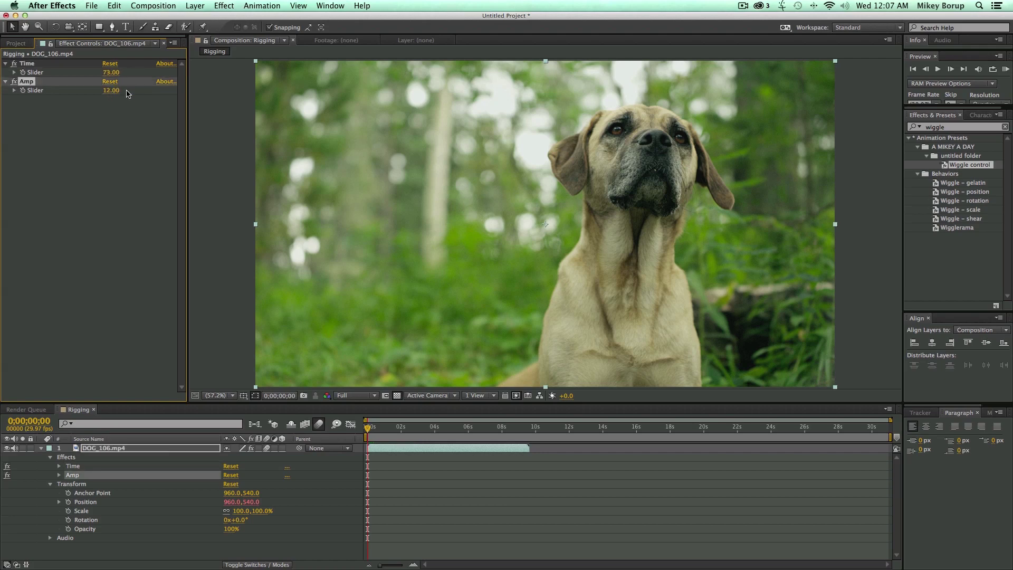
pyautogui.press('space')
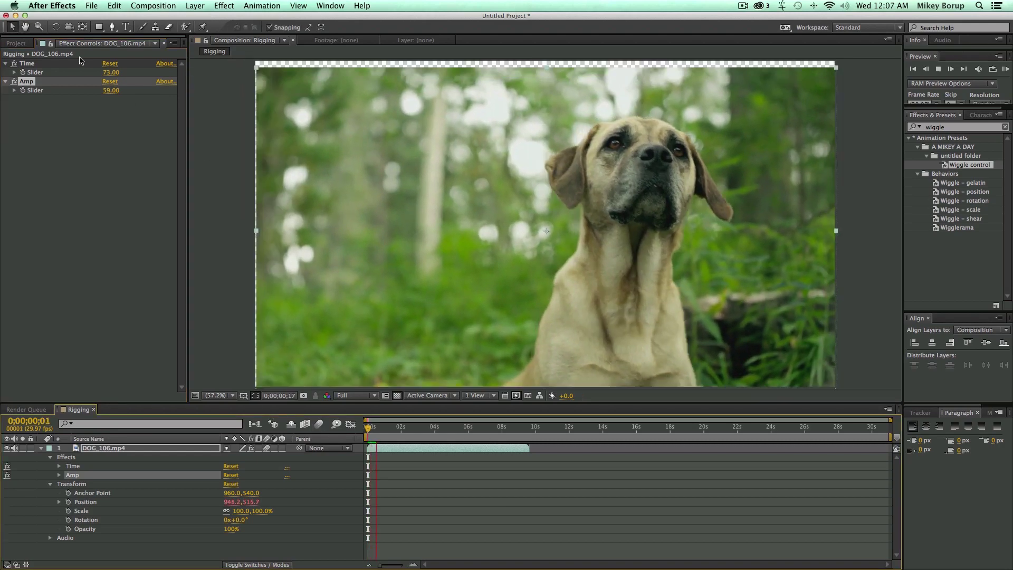
pyautogui.press('space')
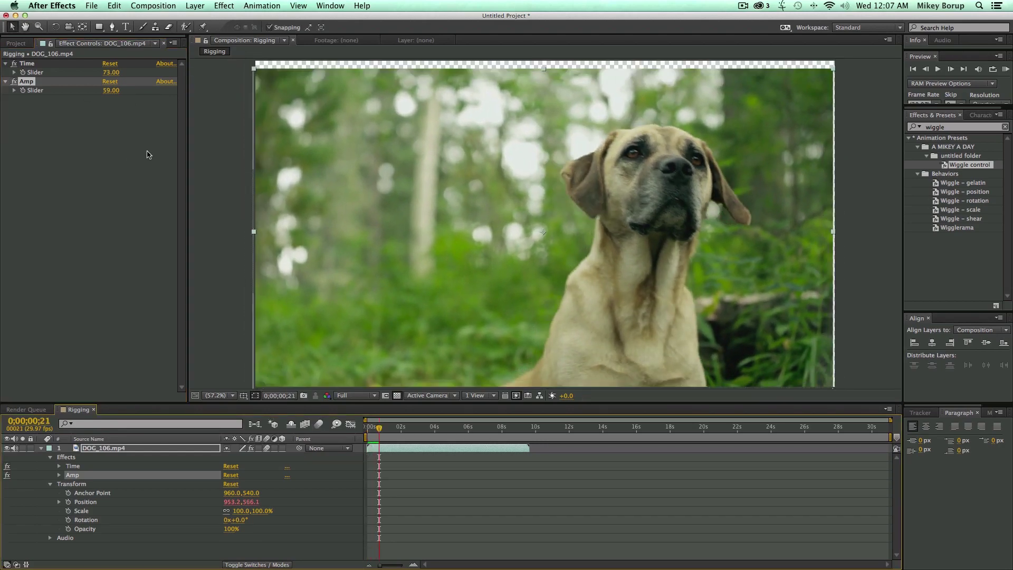